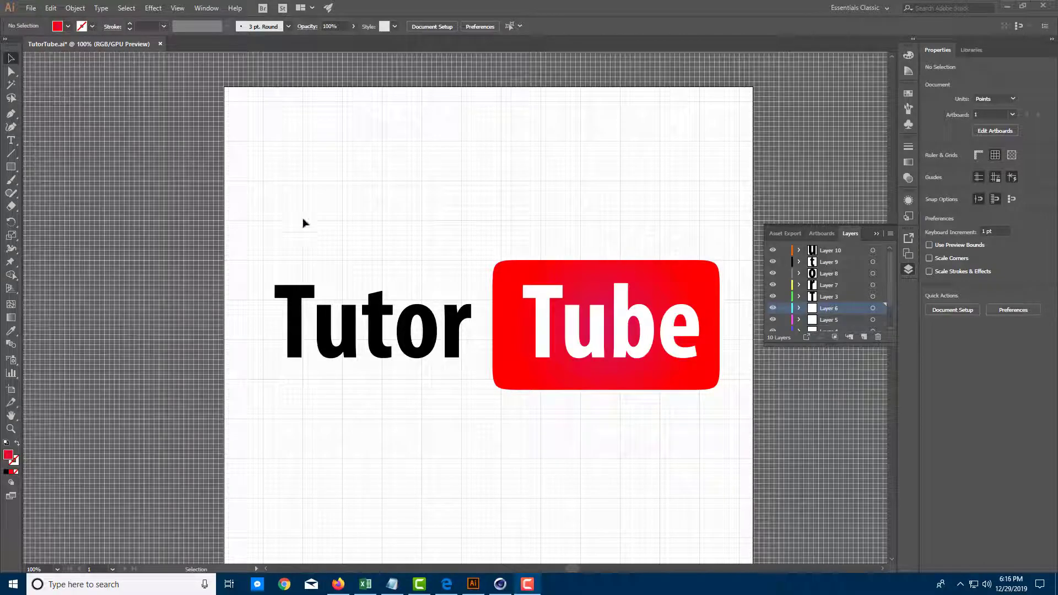
Examine the layer stack and the separate letter and rectangle objects that make up the TutorTube logo
left_click(254, 235)
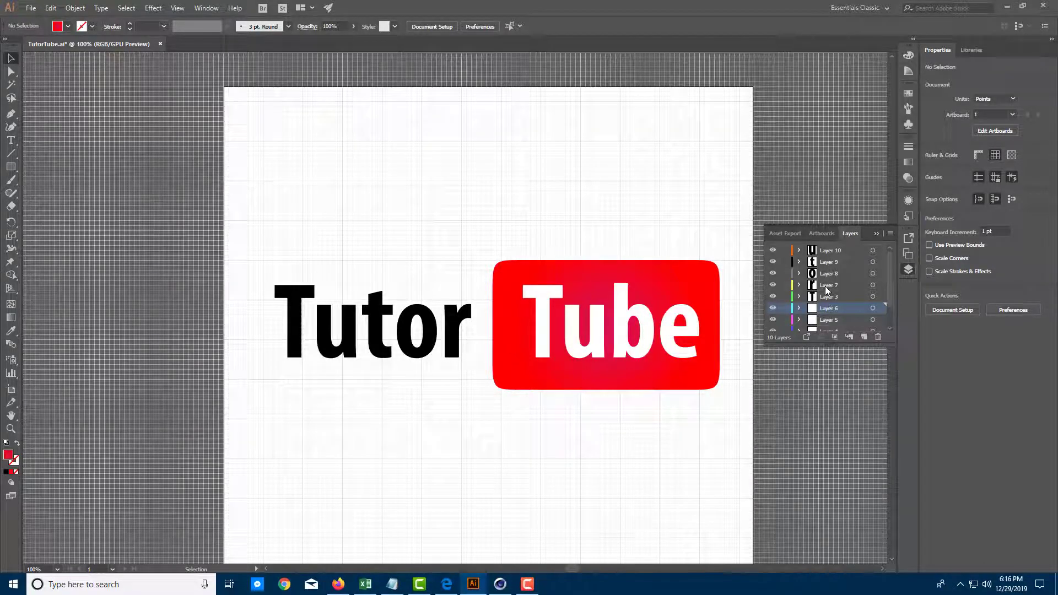
left_click_drag(829, 262, 833, 314)
key("ctrl+z")
left_click_drag(889, 285, 891, 252)
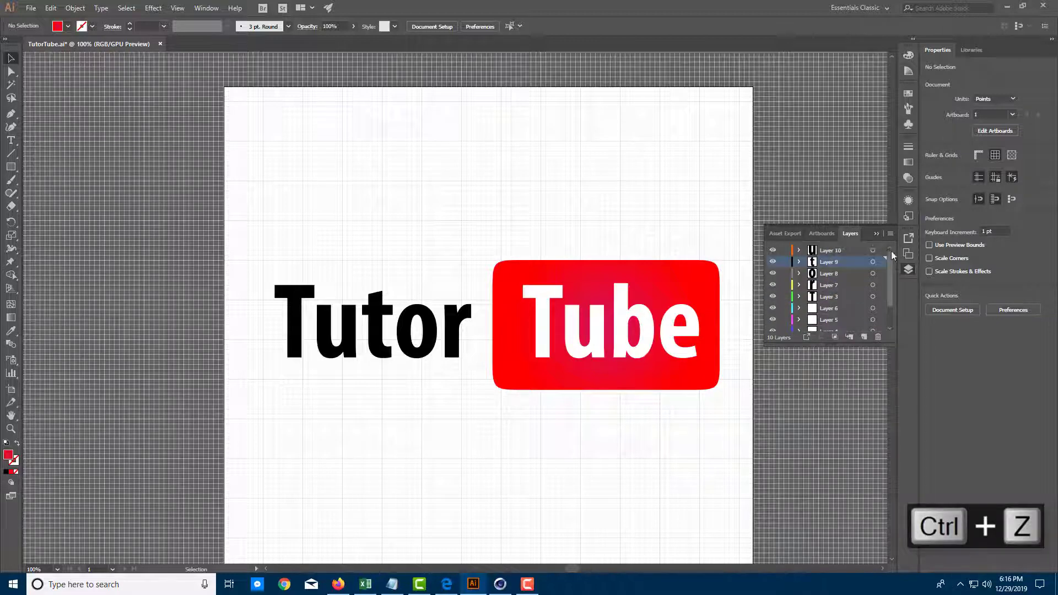
left_click(823, 252)
scroll(891, 279, "down", 2)
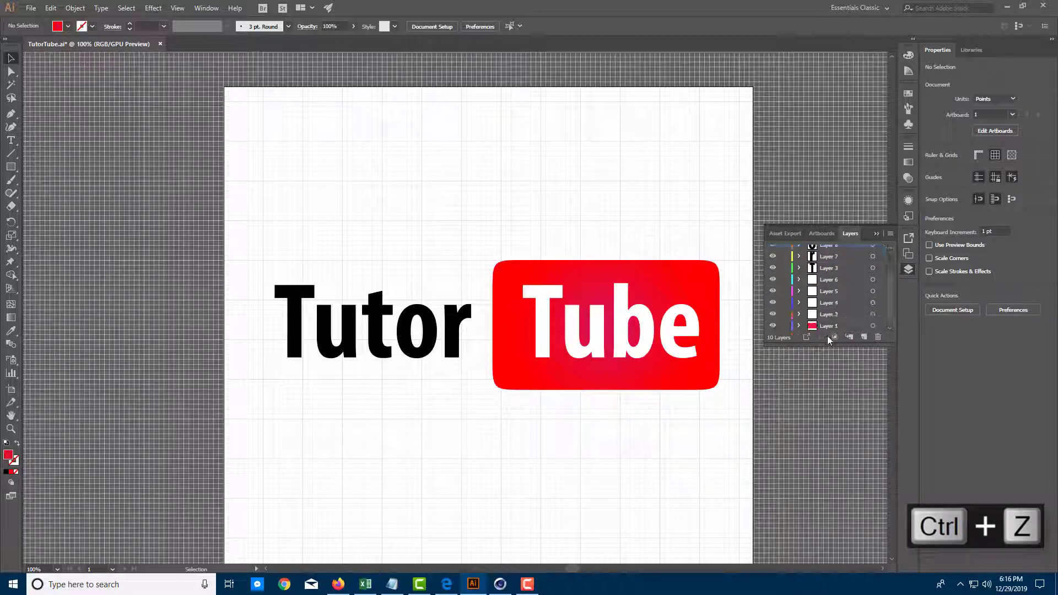
left_click(828, 326, "shift")
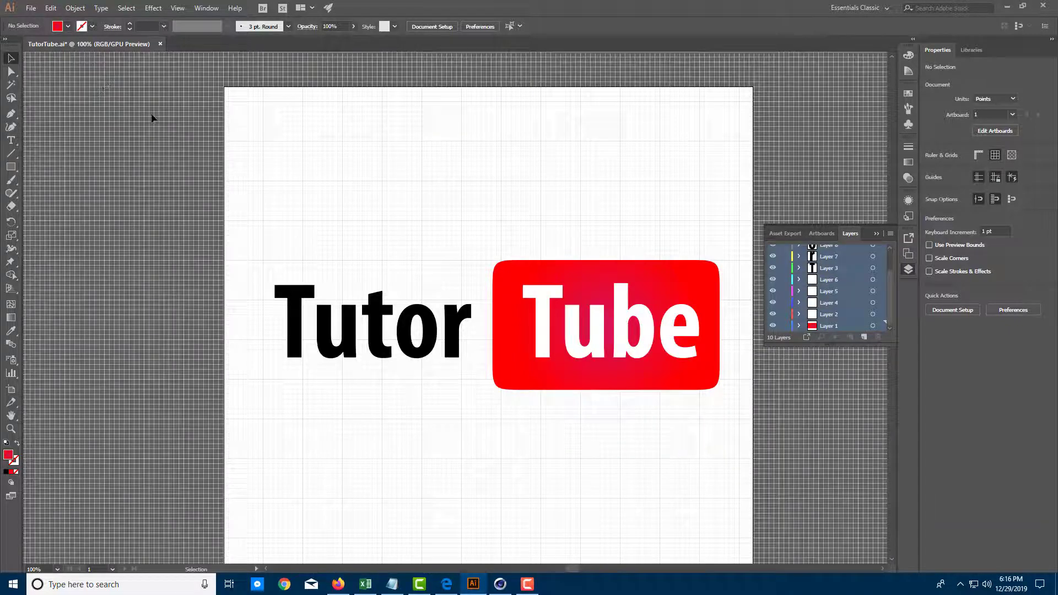
key("ctrl+a")
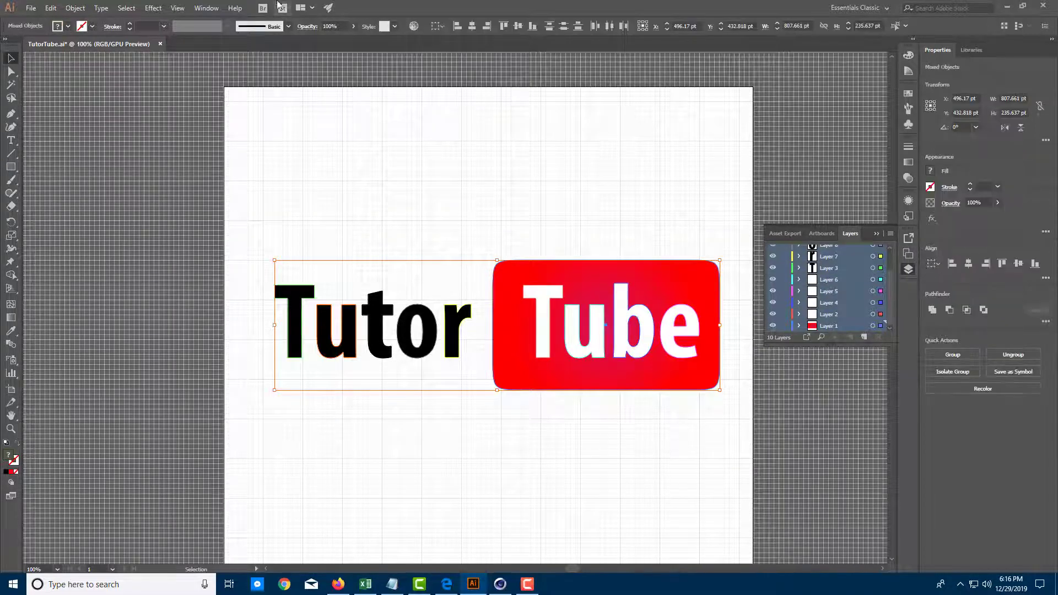
left_click(553, 241)
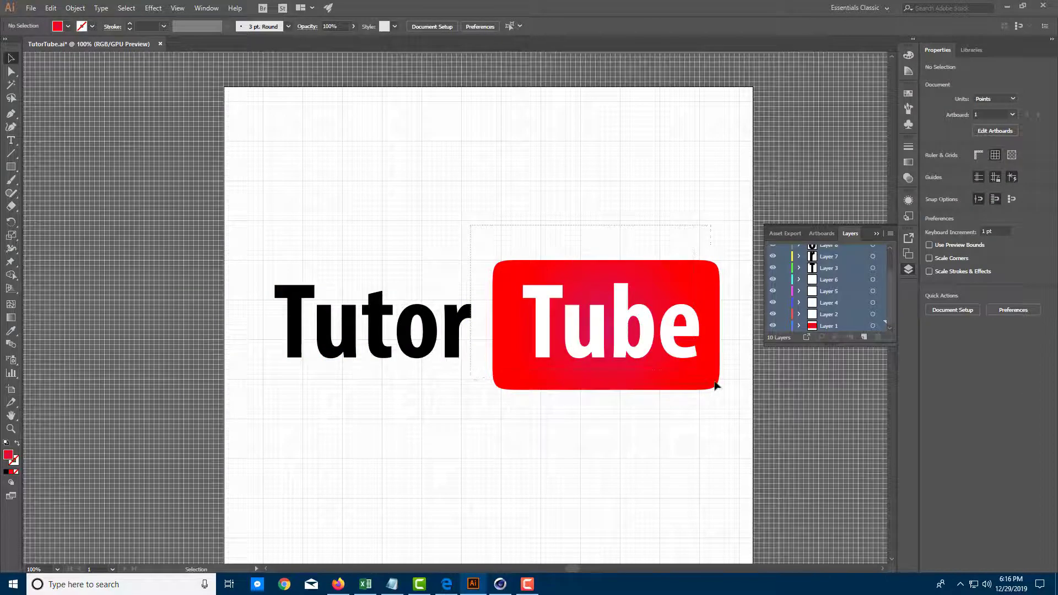
Cut the white Tube letters out of the red rounded rectangle with Pathfinder's Minus Front
left_click_drag(462, 217, 481, 217)
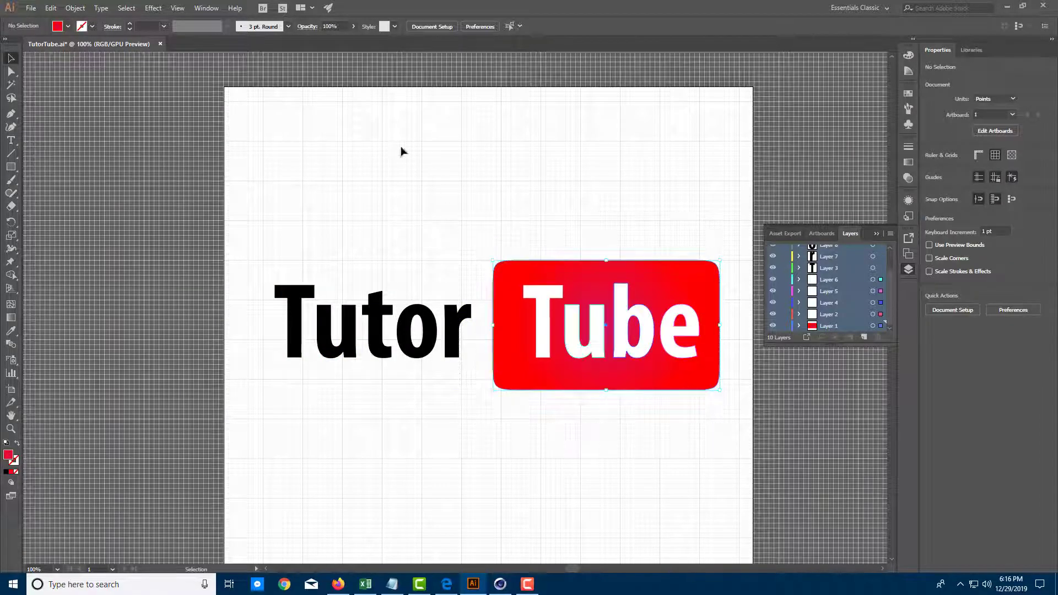
left_click(207, 8)
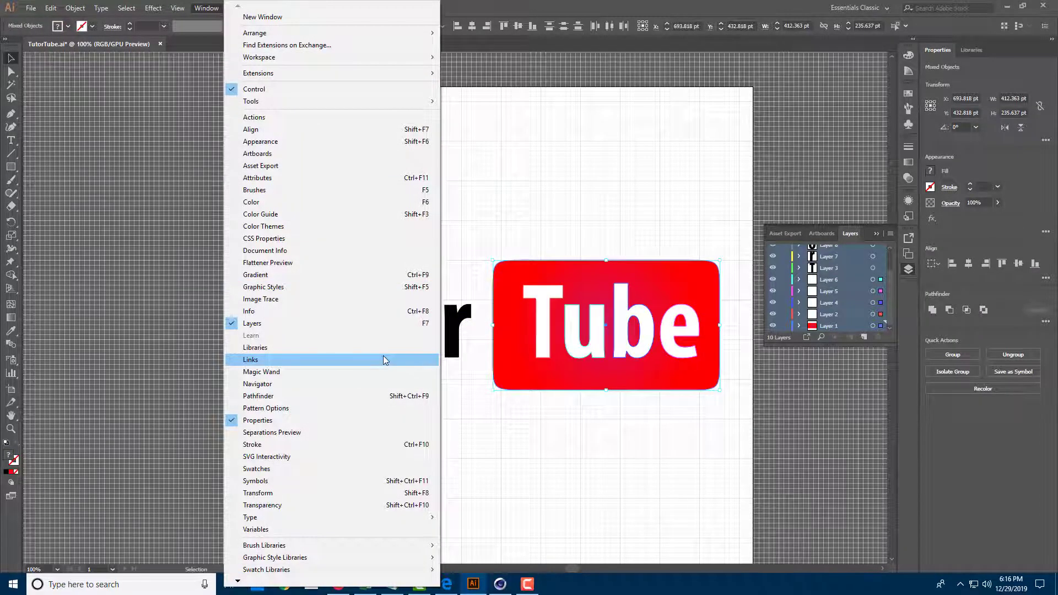
left_click(364, 396)
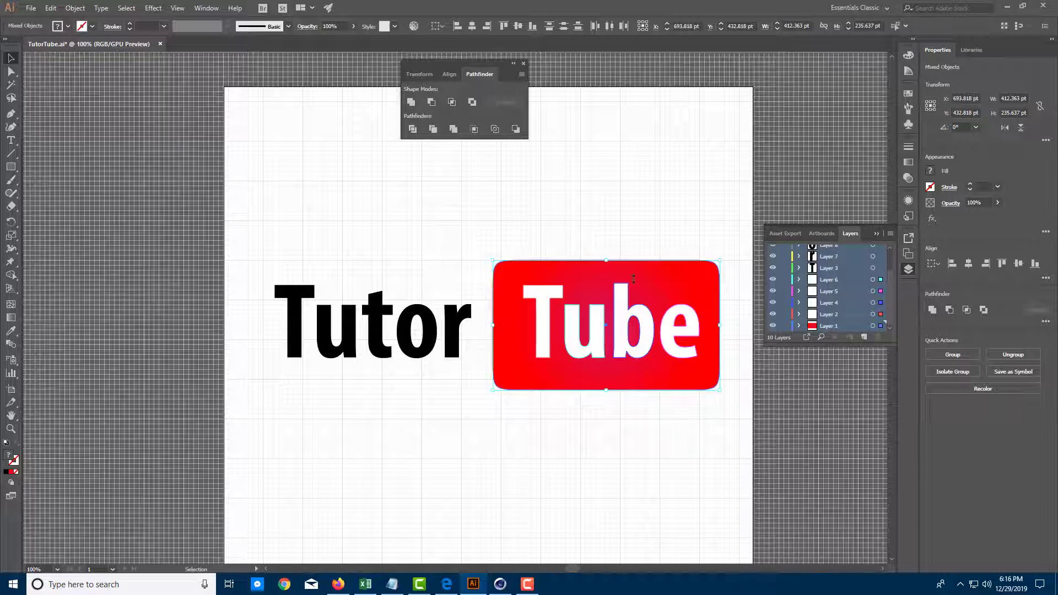
left_click(432, 102)
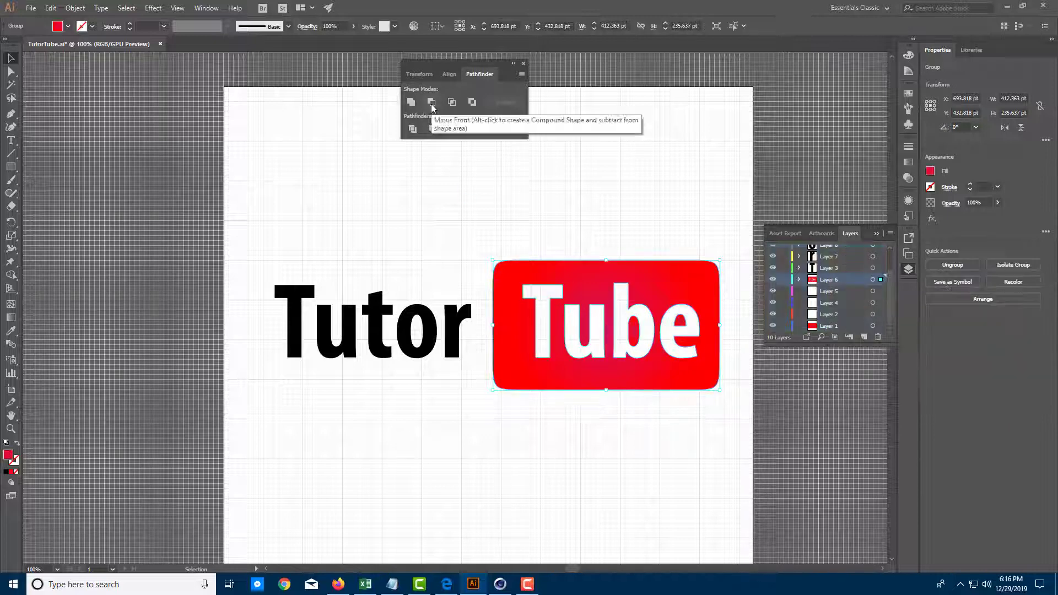
left_click_drag(676, 286, 855, 186)
key("ctrl+z")
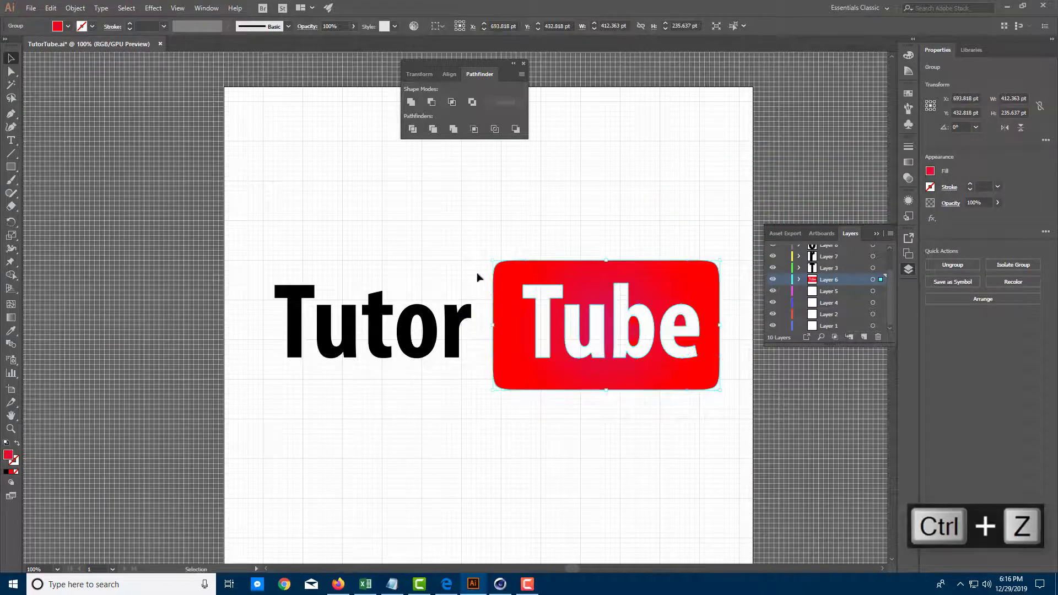
Merge the Tutor letters and the cut-out rectangle with Pathfinder's Unite
left_click_drag(255, 228, 739, 448)
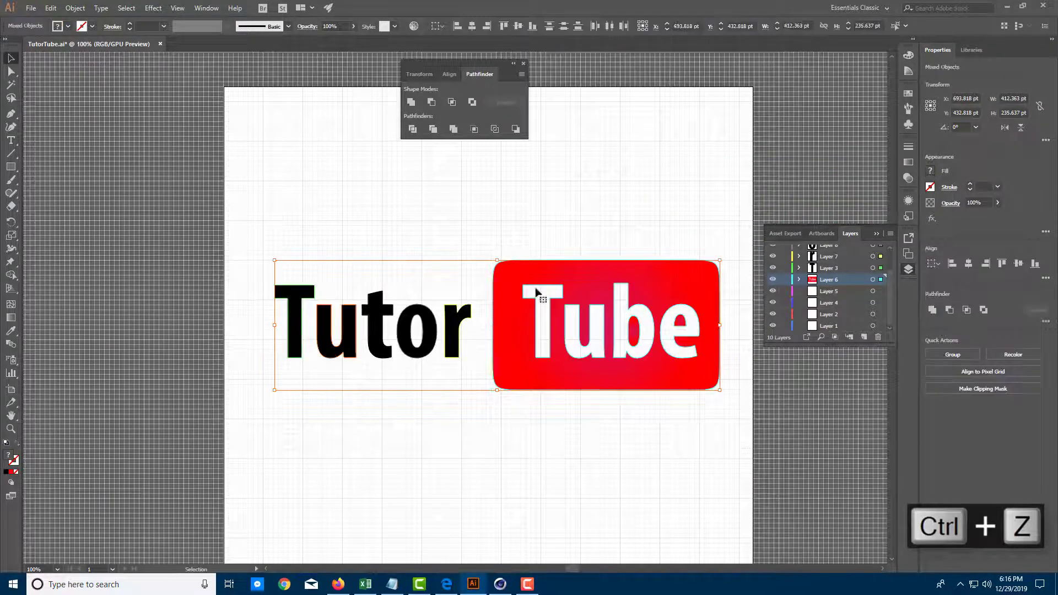
left_click(411, 102)
left_click(523, 64)
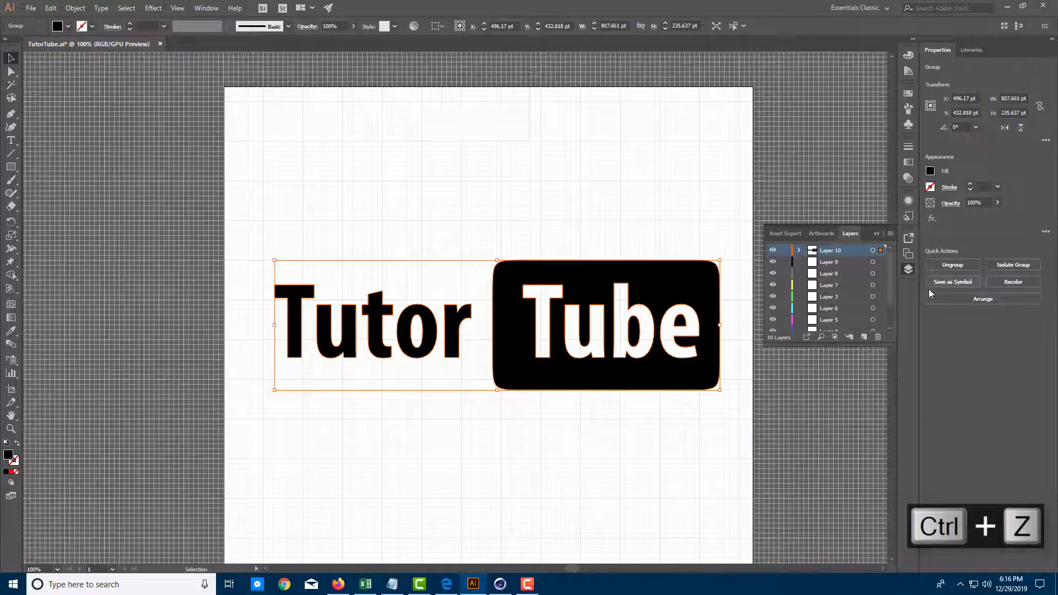
Delete the empty layers from Layer 9 down to Layer 1, keeping only Layer 10, and deselect the artwork
scroll(835, 265, "down", 2)
left_click(836, 327, "shift")
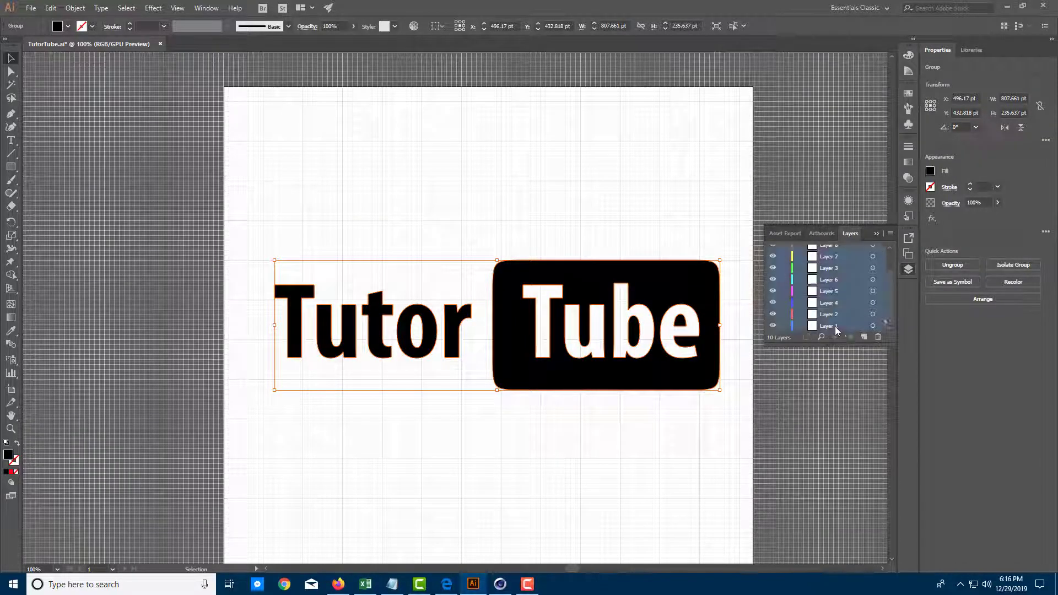
left_click(877, 337)
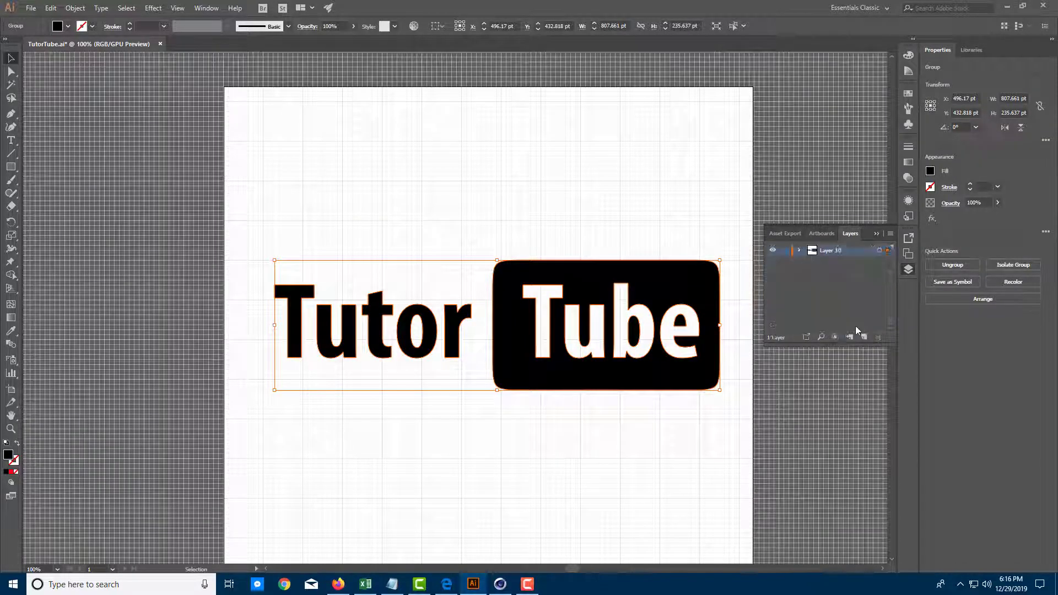
left_click(532, 206)
Save the logo over the existing TutorTube file on the Desktop as an Adobe Illustrator file in the Illustrator 8 version
left_click(31, 8)
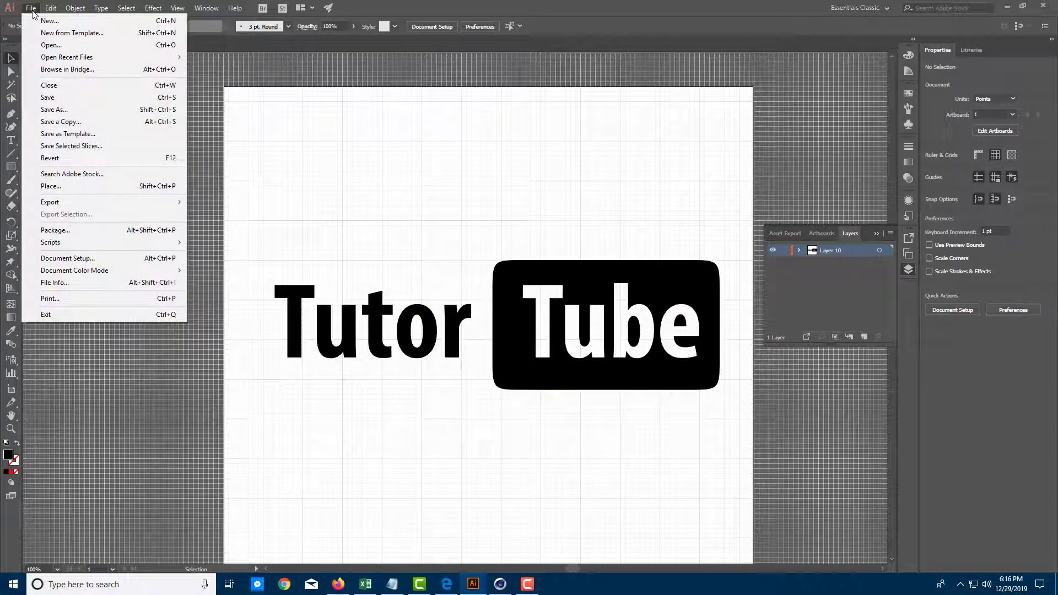
left_click(72, 110)
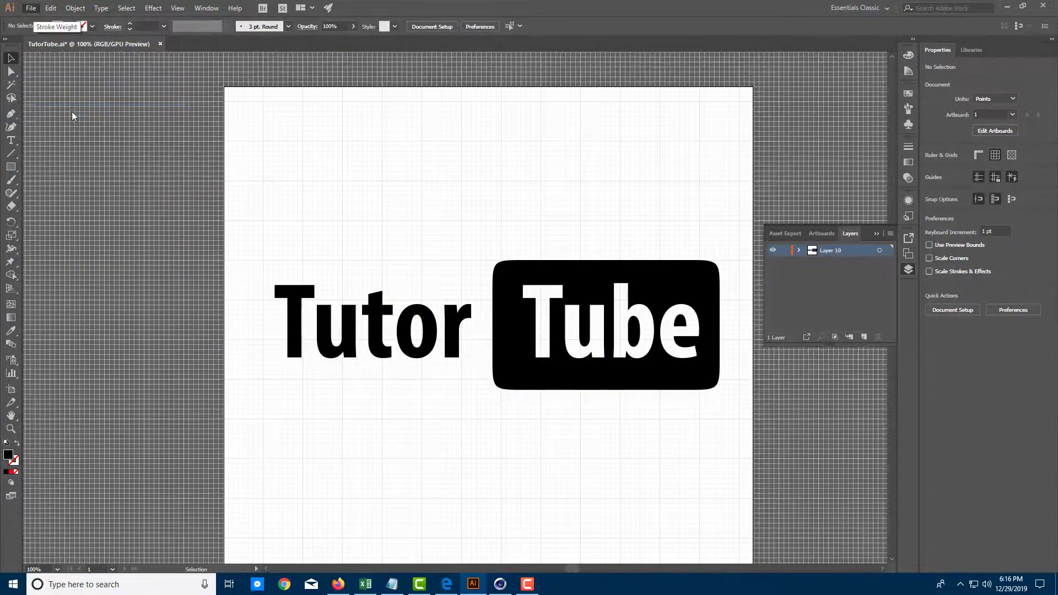
left_click(111, 78)
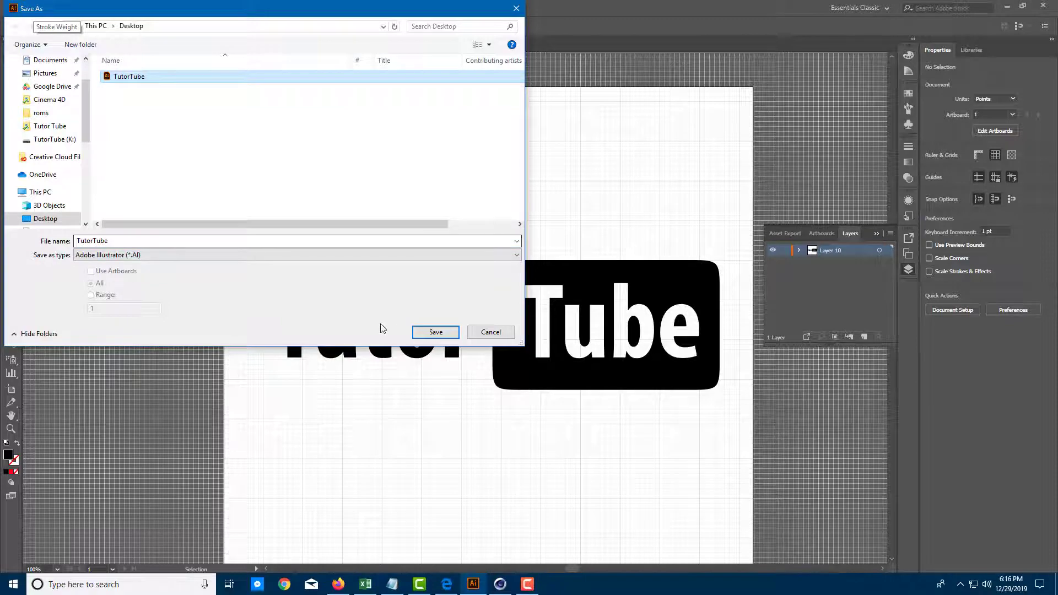
left_click(422, 333)
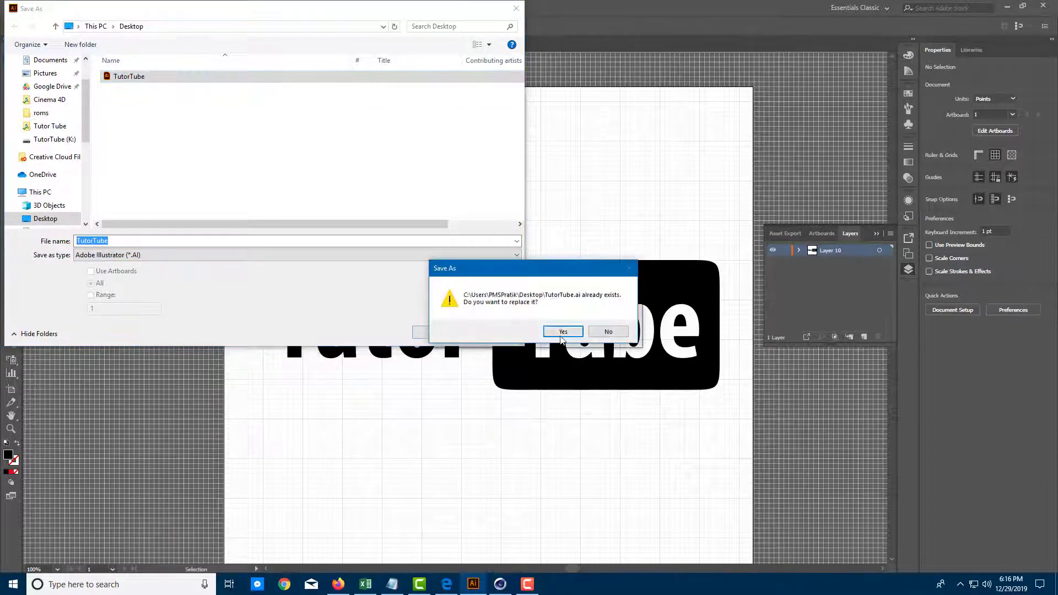
left_click(563, 331)
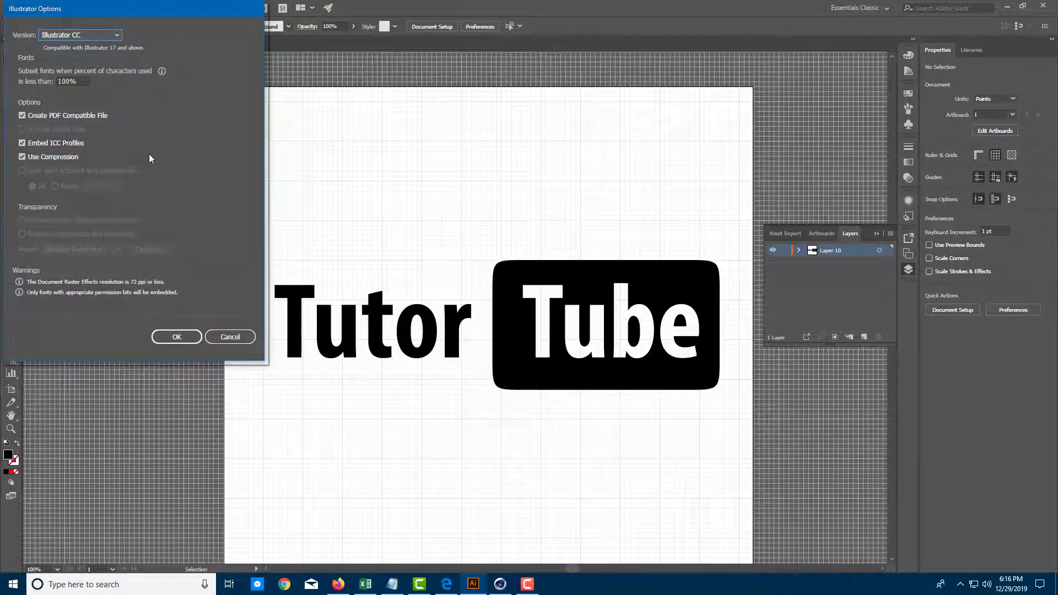
left_click(55, 35)
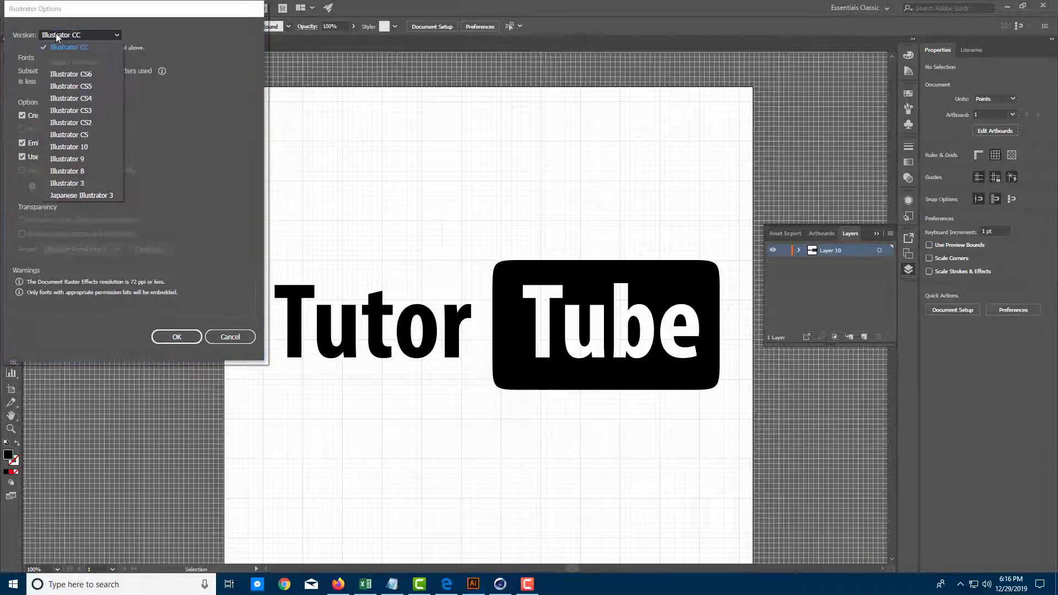
left_click(67, 171)
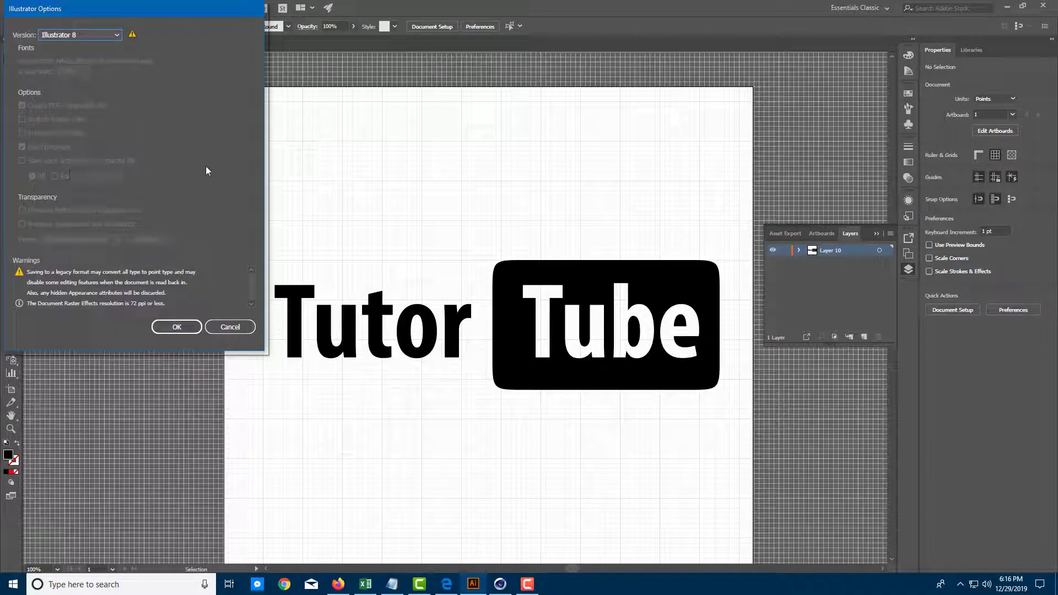
left_click(177, 327)
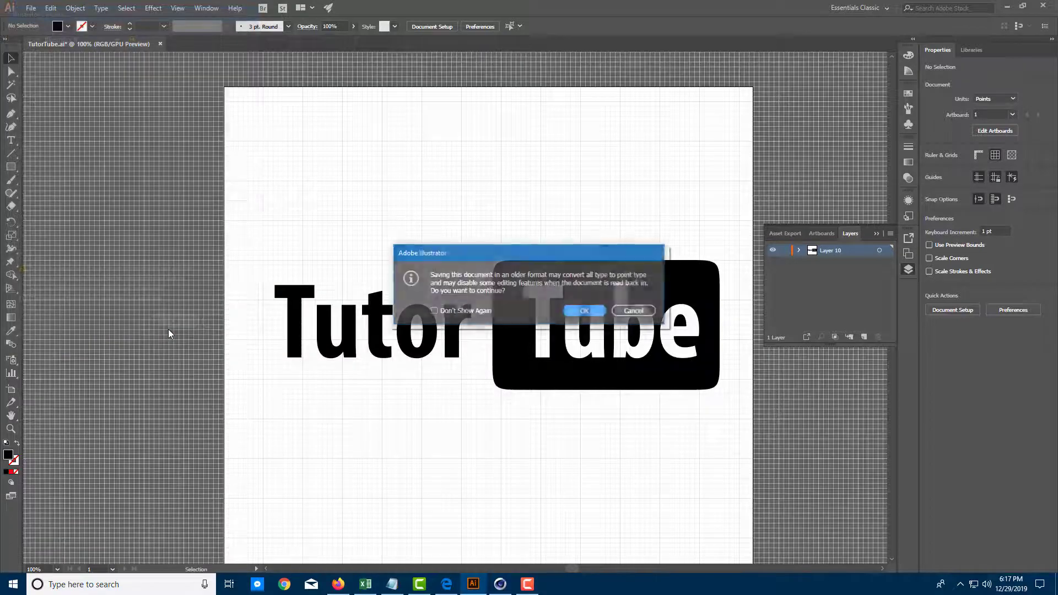
left_click(588, 312)
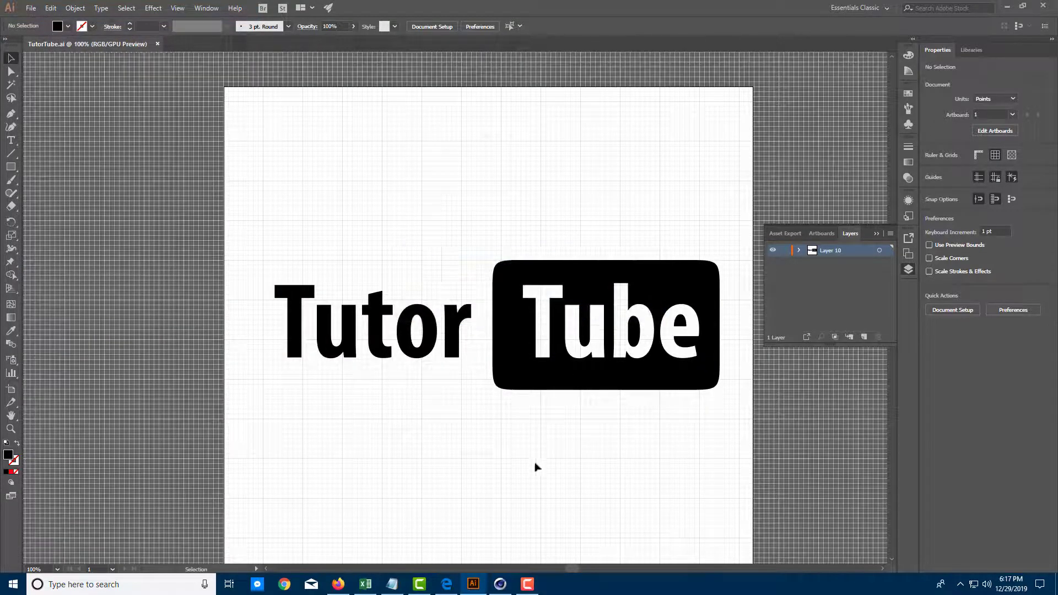
Switch to Cinema 4D and merge the TutorTube Illustrator file from the Desktop into the empty scene
left_click(505, 586)
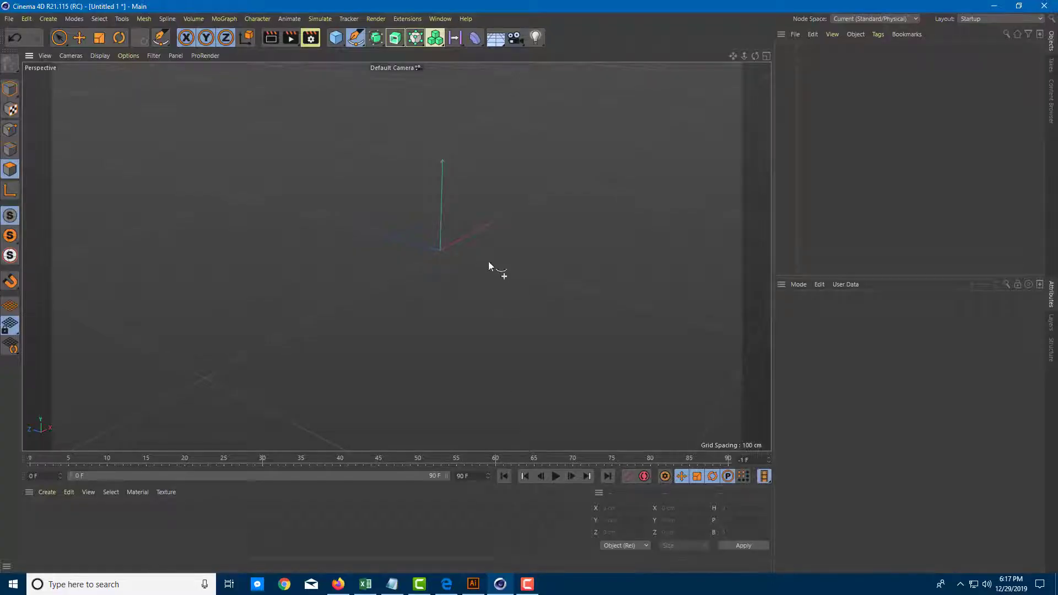
scroll(473, 260, "down", 2)
left_click(795, 34)
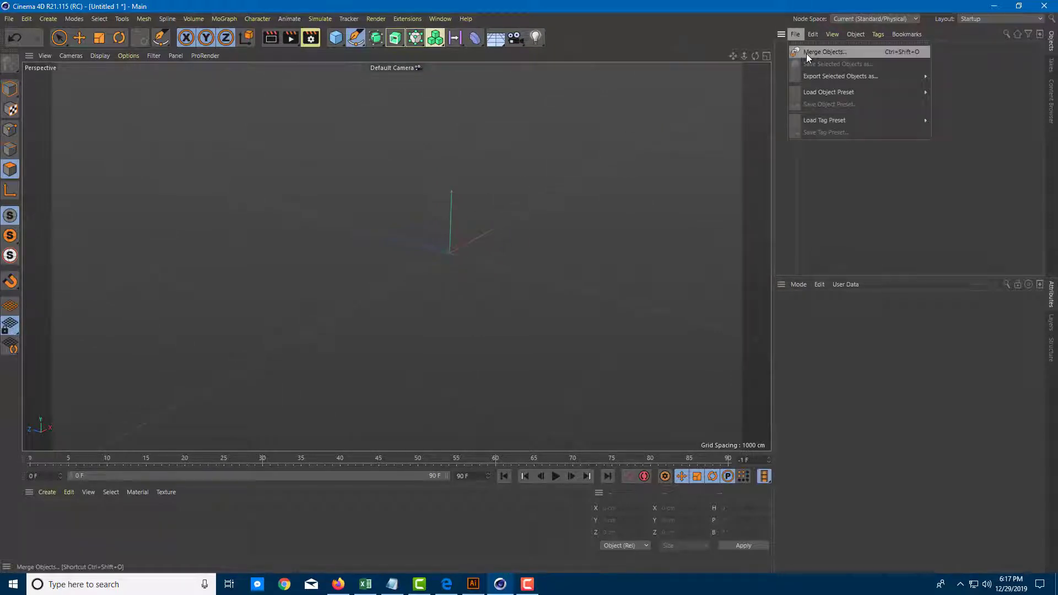
left_click(807, 53)
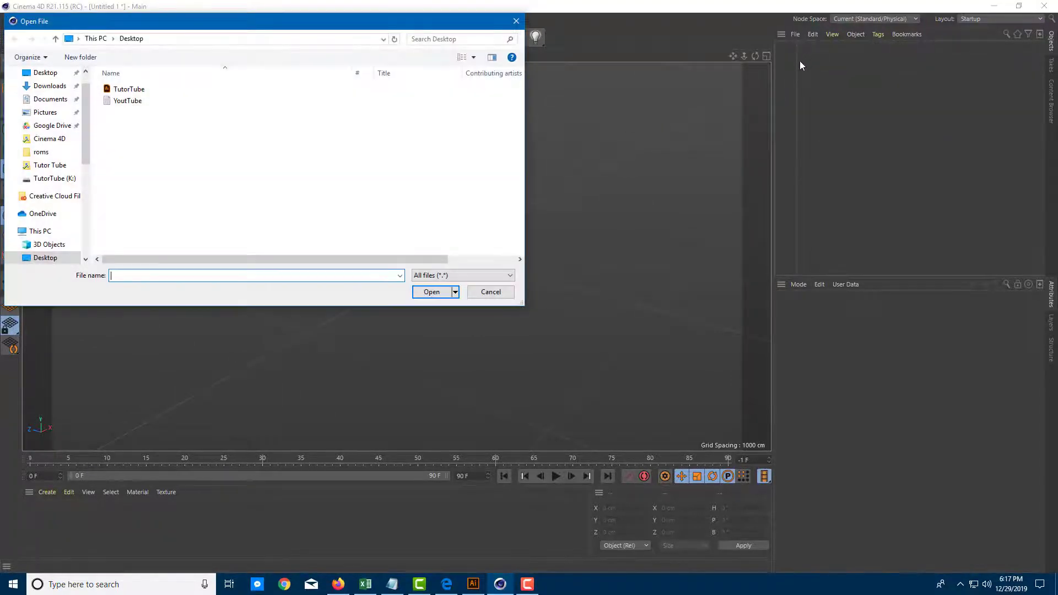
left_click(287, 89)
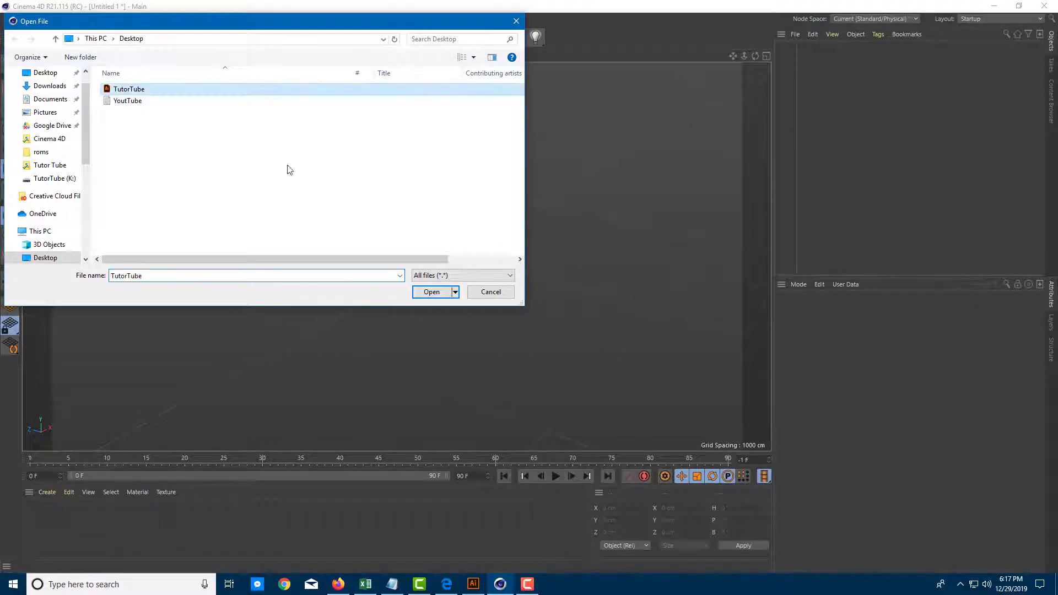
left_click(425, 291)
Import the Illustrator artwork with the Connect Splines option turned off
left_click_drag(796, 24, 606, 86)
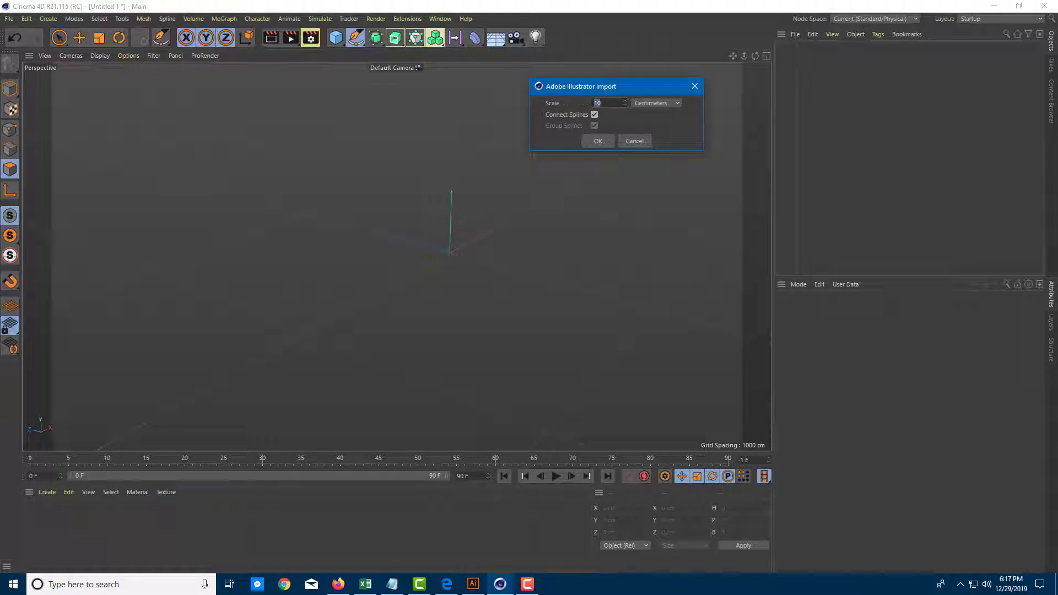
left_click(595, 115)
left_click(595, 127)
left_click(595, 126)
left_click(599, 141)
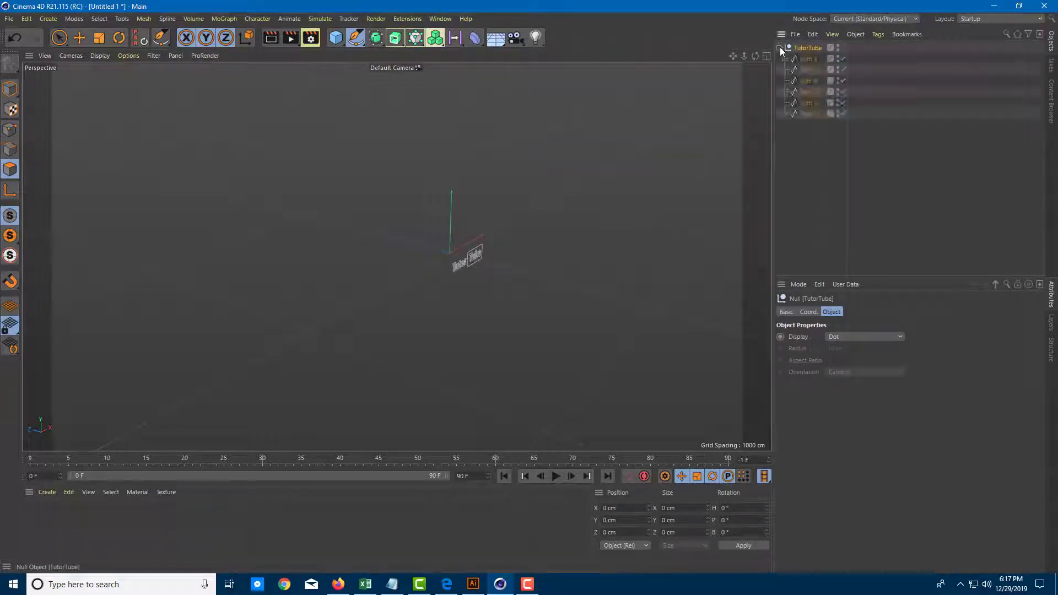
Expand the imported TutorTube hierarchy and examine which part of the logo each spline path represents
left_click(785, 59)
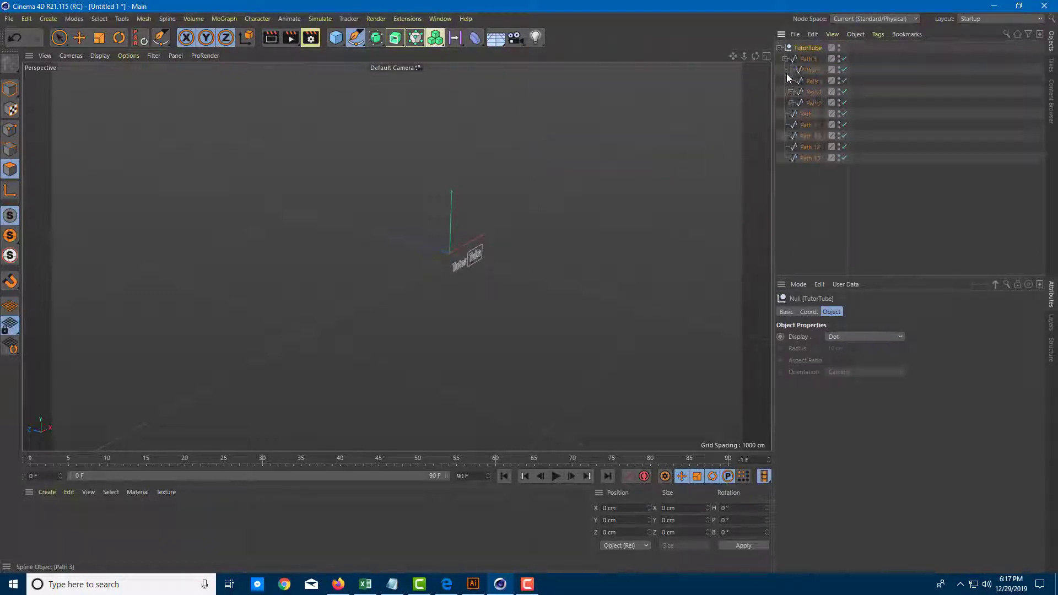
left_click(786, 135)
left_click(792, 103)
scroll(473, 270, "up", 3)
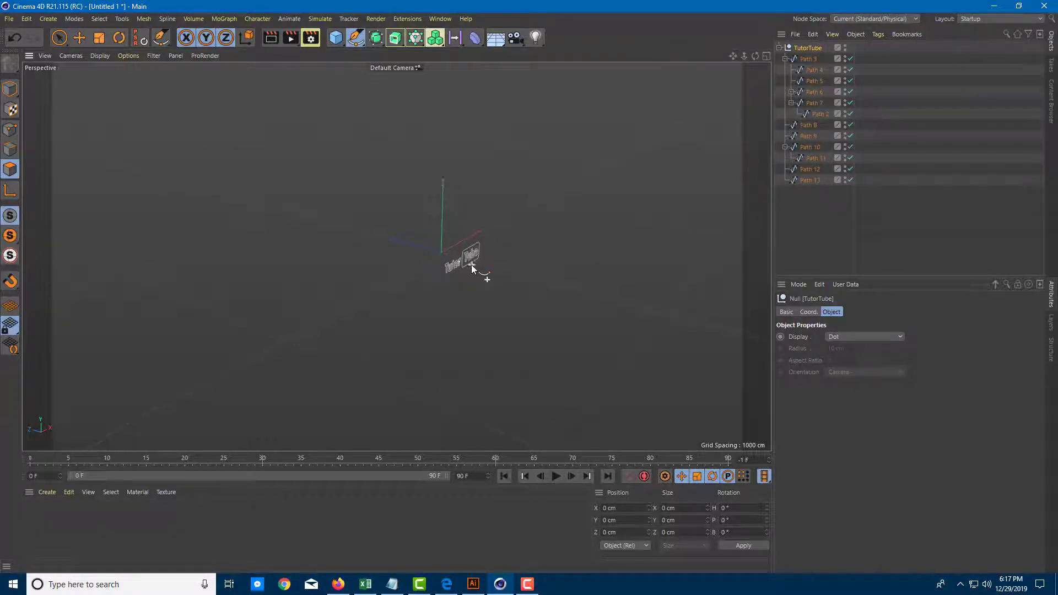
scroll(489, 262, "up", 5)
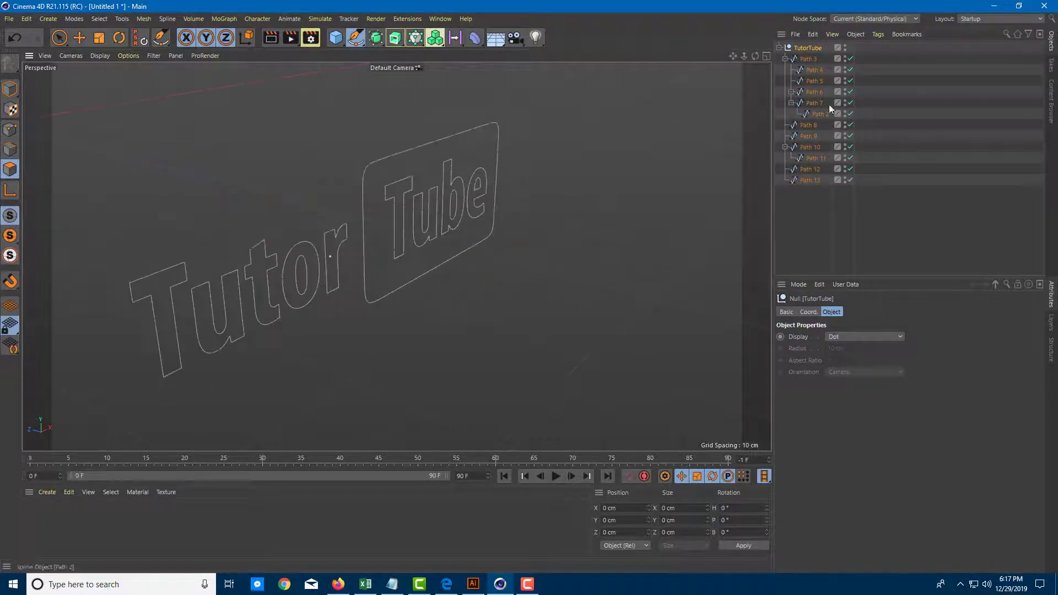
left_click(810, 93)
left_click(792, 93)
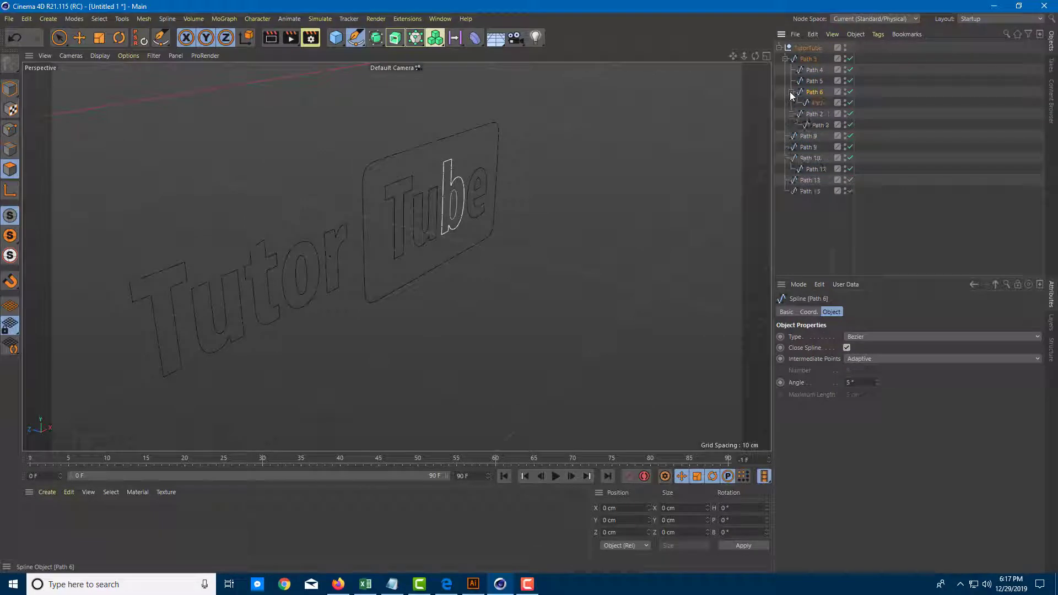
left_click(823, 104)
left_click(824, 121)
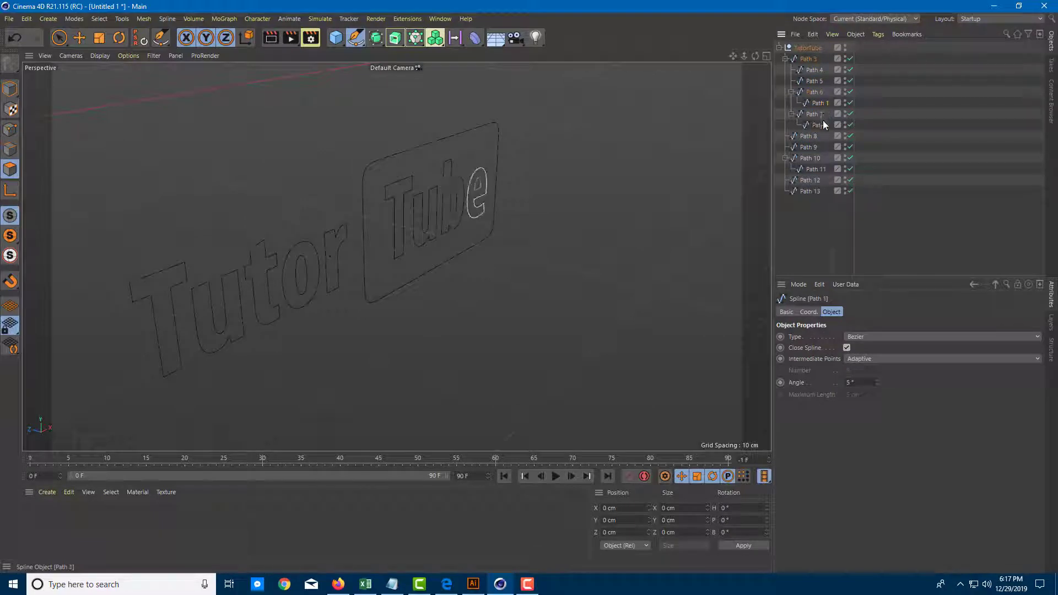
Delete the imported TutorTube group and merge the TutorTube Illustrator file from the Desktop again with Connect Splines turned on
left_click(813, 48)
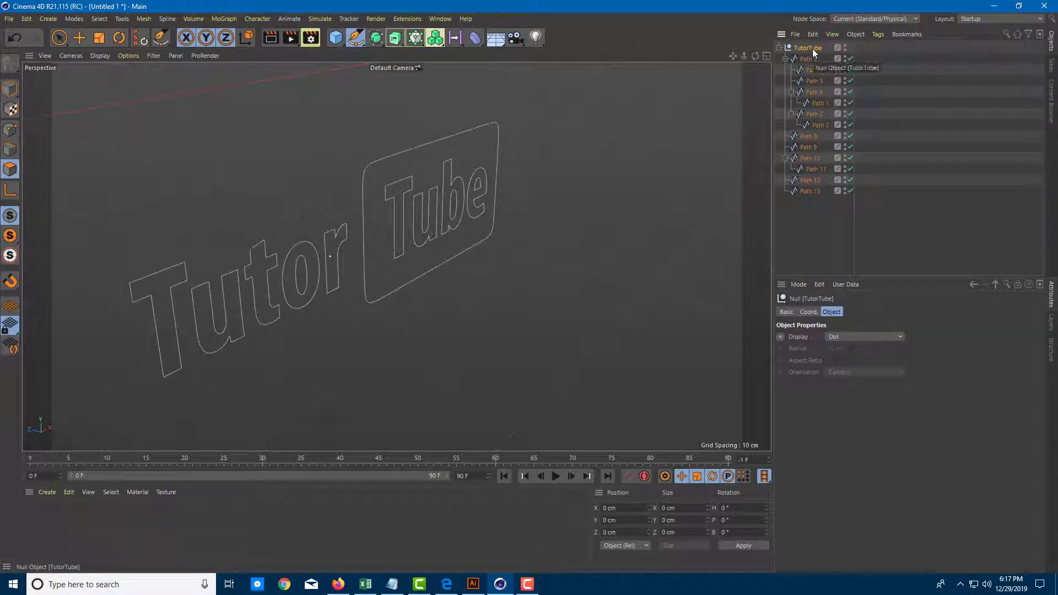
key("Delete")
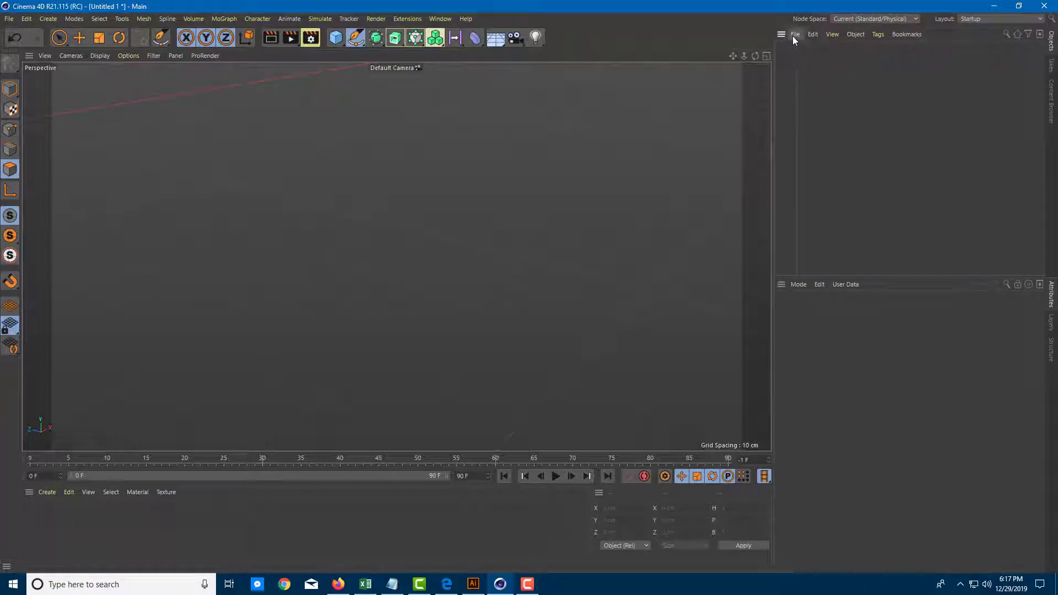
left_click(799, 38)
left_click(806, 49)
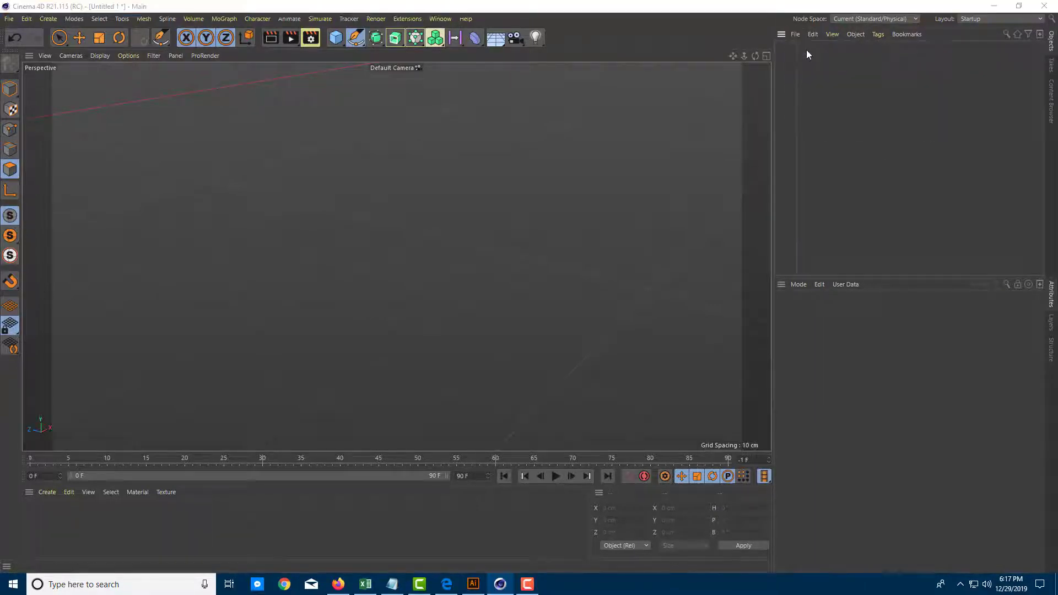
left_click(132, 90)
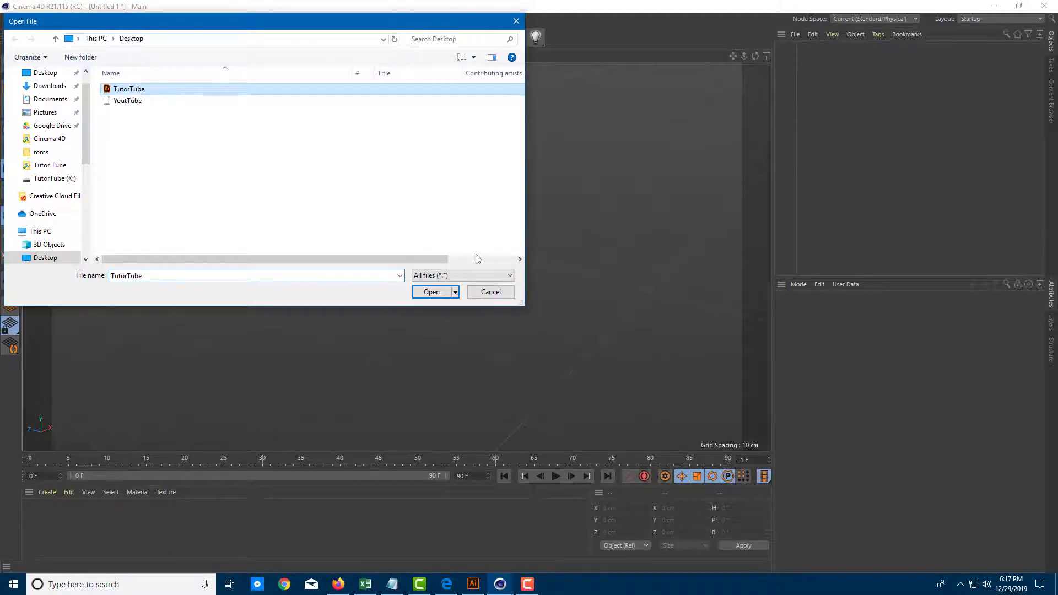
left_click(432, 292)
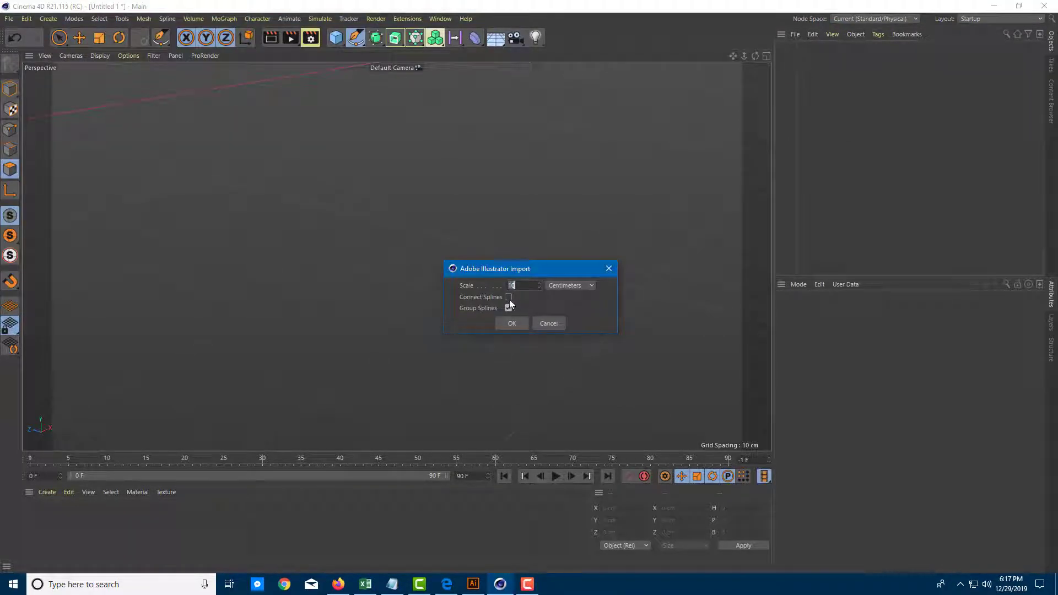
left_click(512, 324)
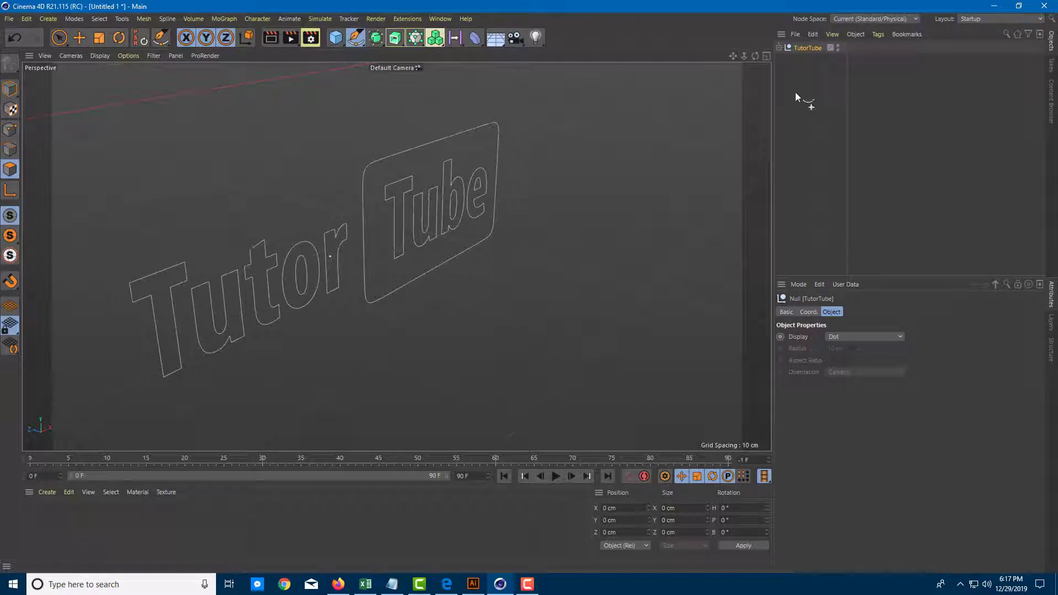
left_click(779, 48)
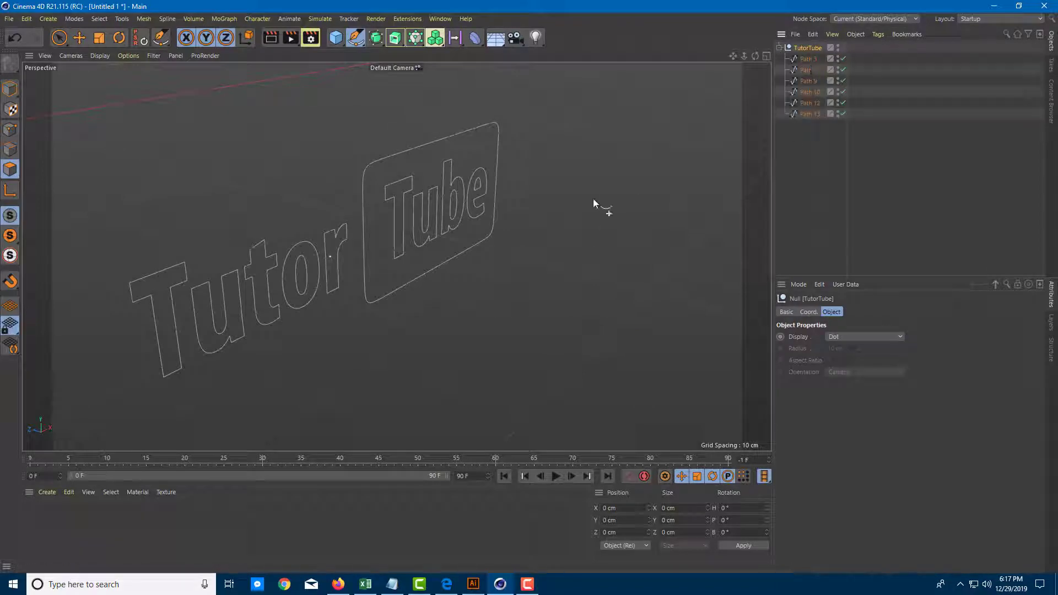
Try to extrude the logo by nesting the TutorTube group, and its paths individually, under a new Extrude object
left_click(396, 38)
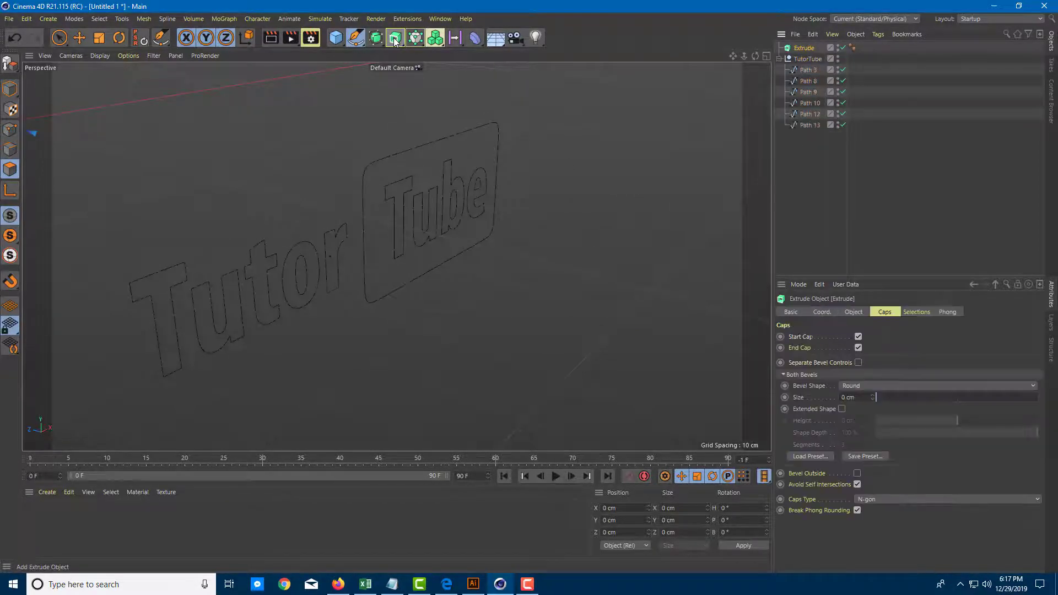
left_click_drag(806, 68, 803, 51)
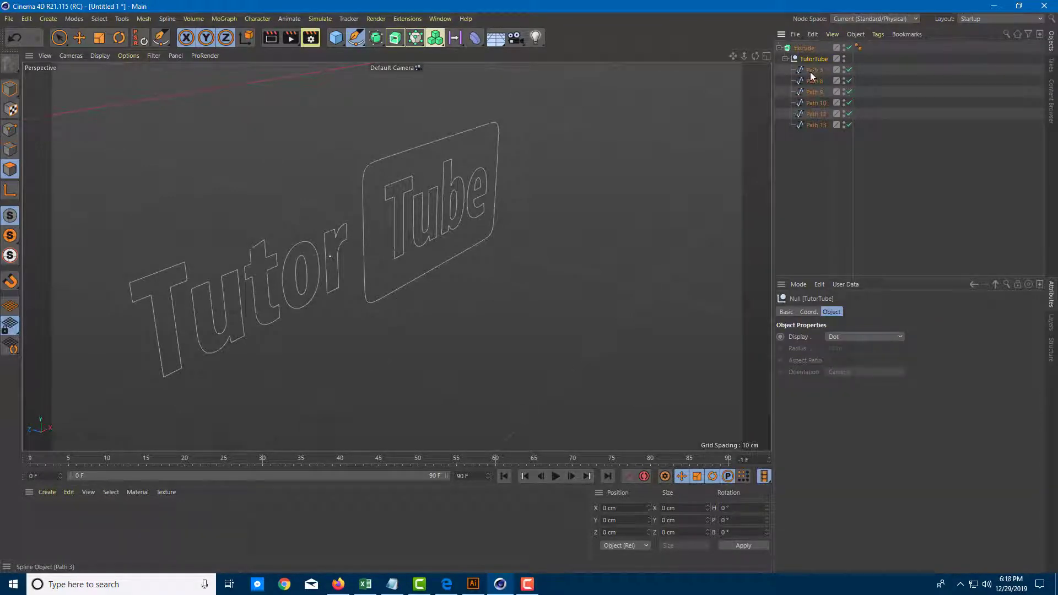
left_click_drag(815, 72, 803, 48)
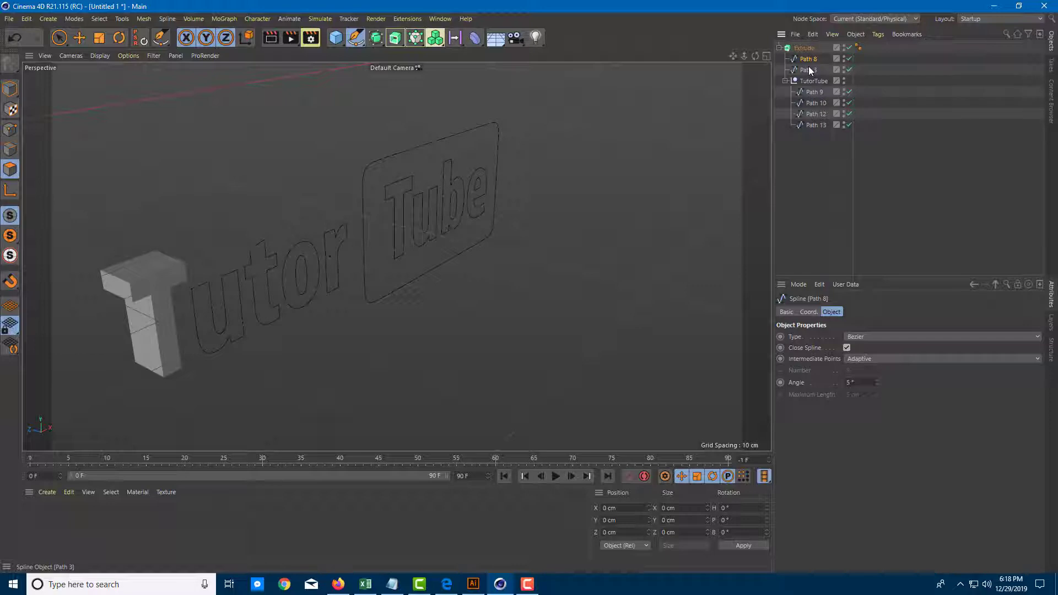
Undo the path moves, the nesting of the TutorTube group and the creation of the Extrude object
key("ctrl+z")
key("ctrl+z")
key("ctrl+z")
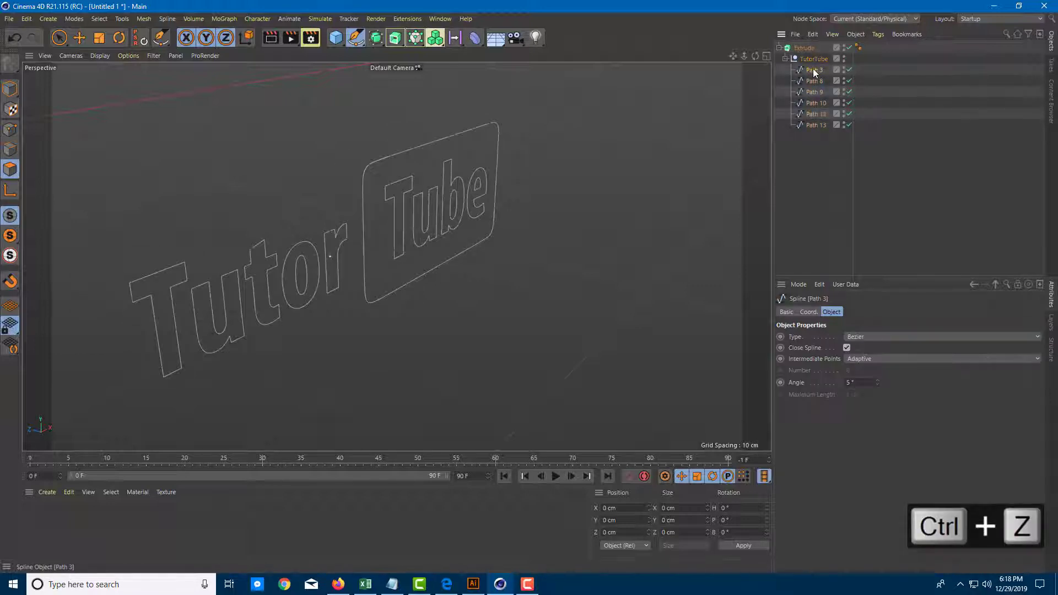
left_click(817, 126, "shift")
left_click(801, 49)
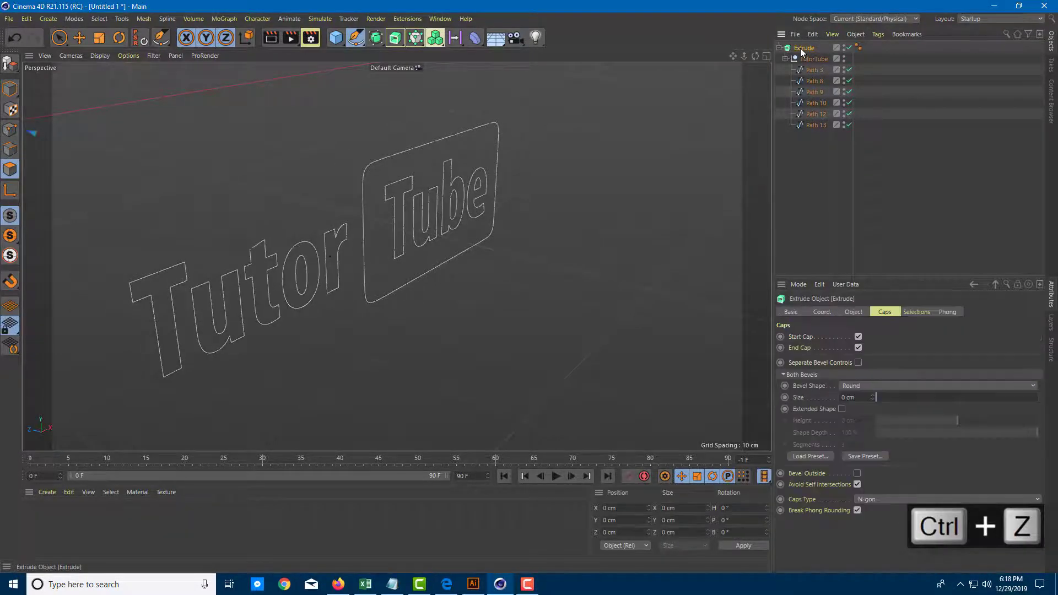
key("ctrl+z")
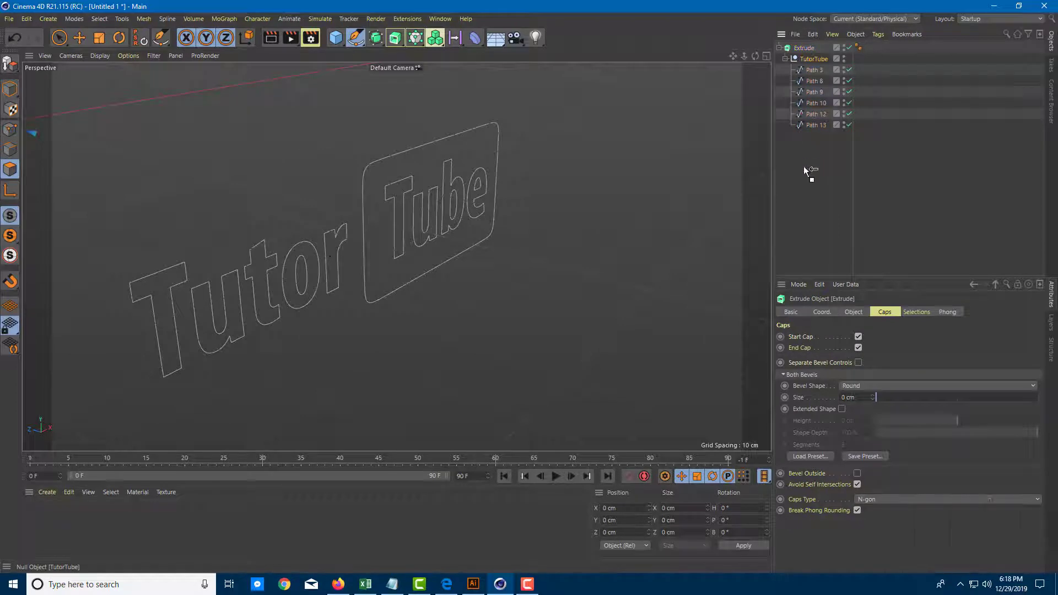
key("ctrl+z")
key("ctrl+z")
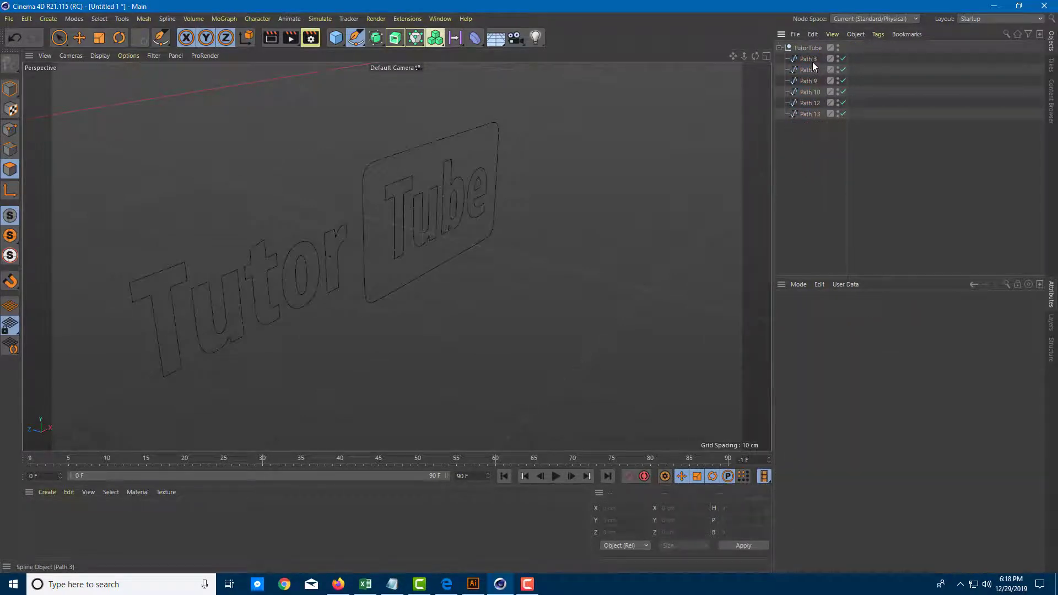
Connect all six paths in the TutorTube group, Path 3 through Path 13, into one spline and delete the original paths
left_click(809, 59)
left_click(809, 112, "shift")
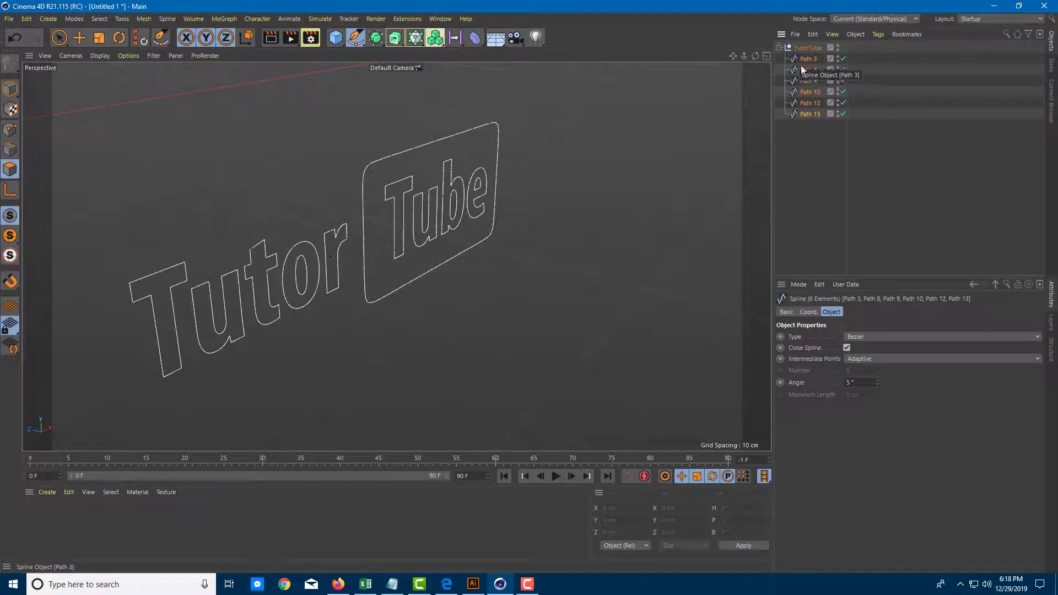
left_click(857, 34)
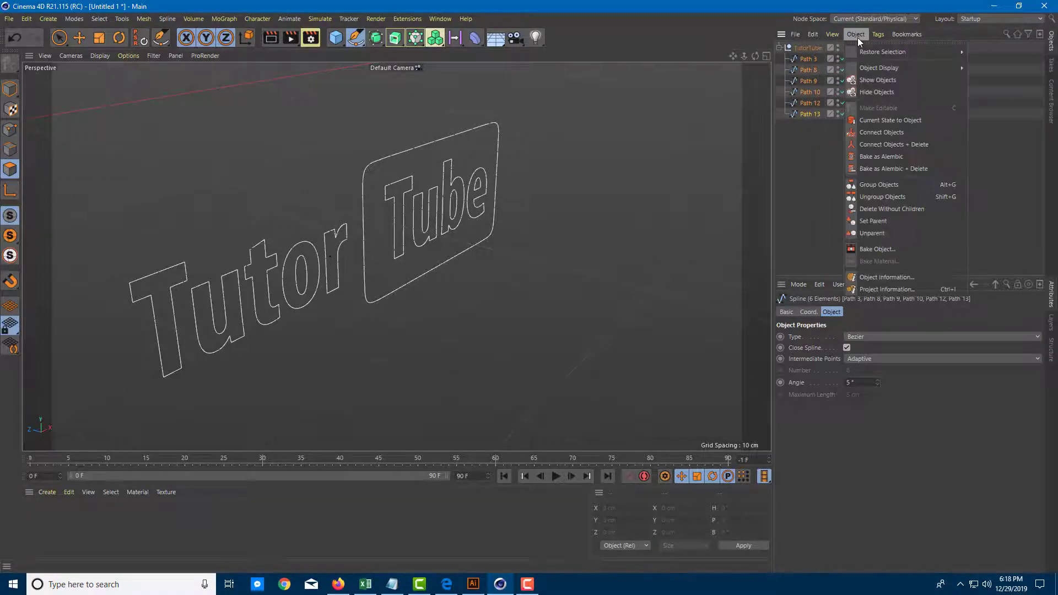
left_click(891, 132)
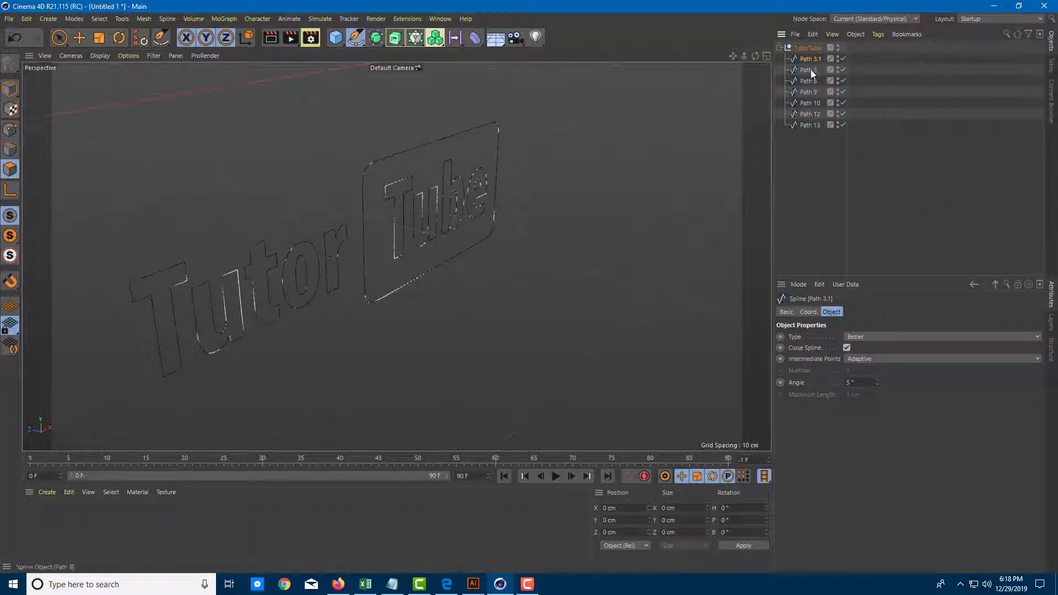
left_click(811, 70)
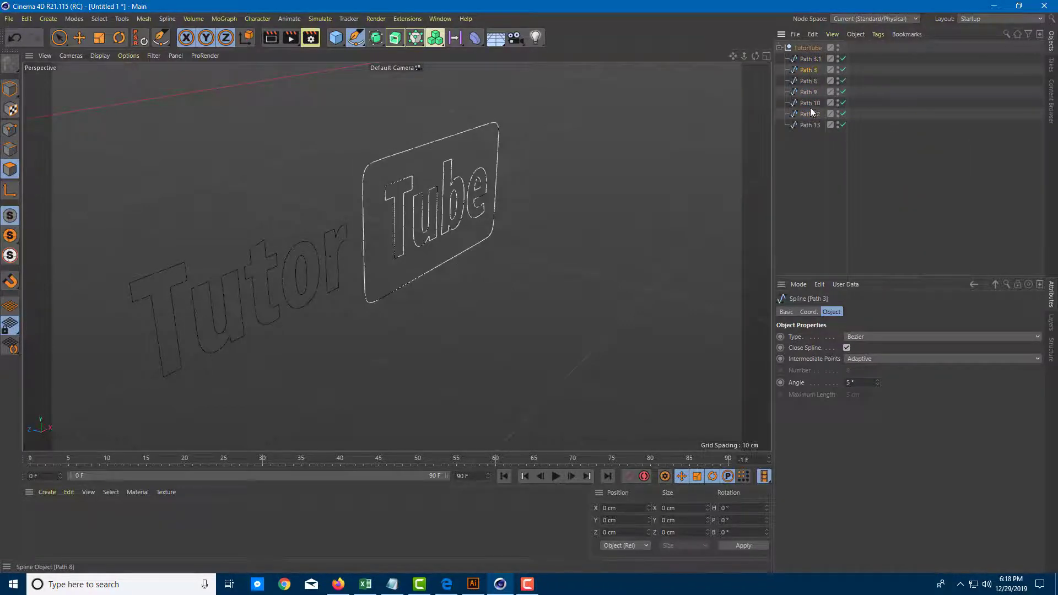
left_click(811, 125, "shift")
key("Delete")
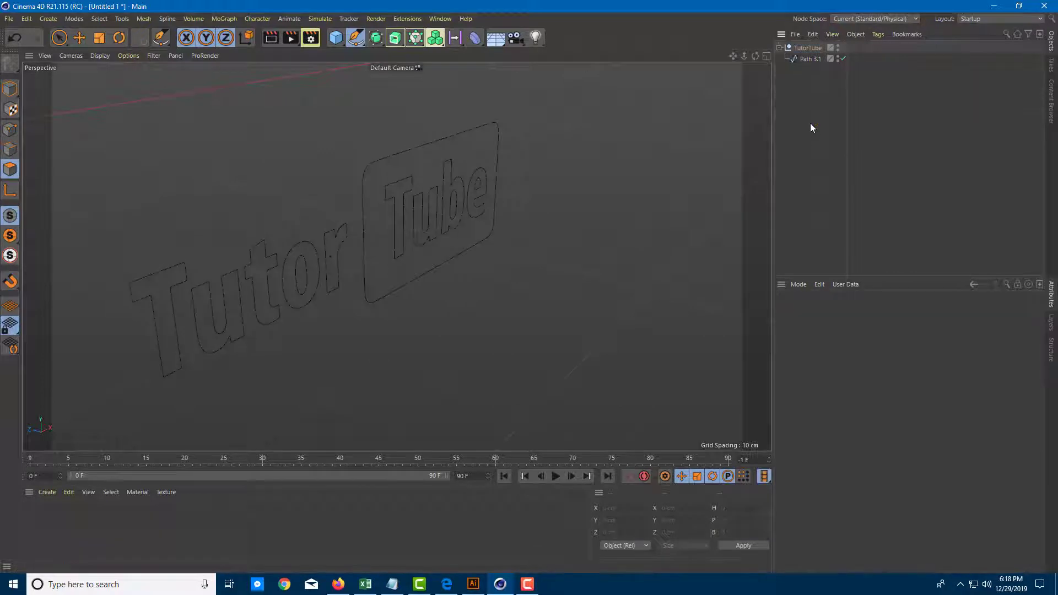
Move the connected spline out of the TutorTube group and delete the empty group
left_click_drag(812, 59, 813, 104)
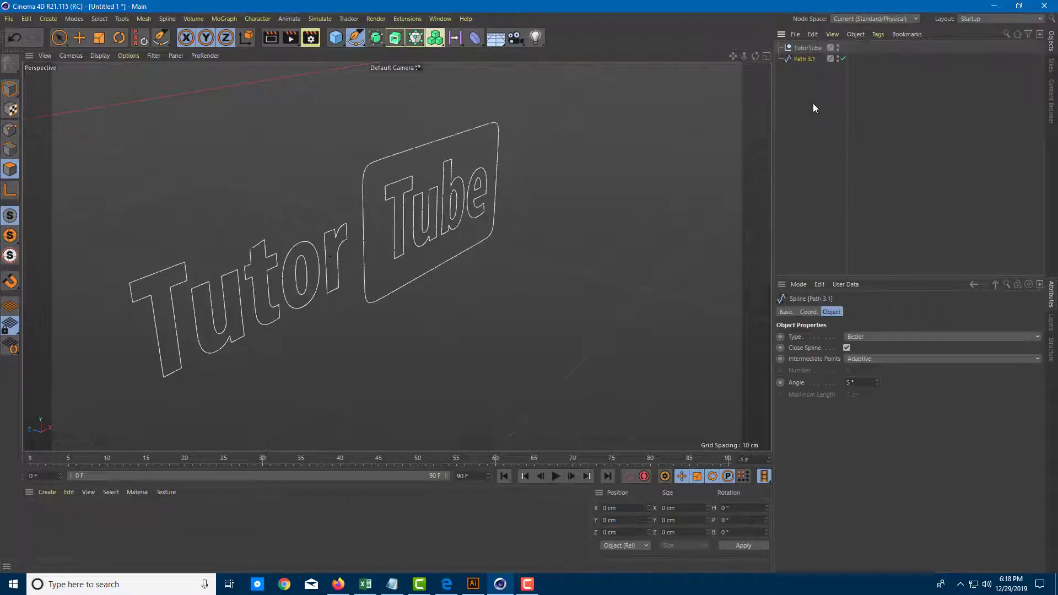
left_click(809, 51)
key("Delete")
Rename the connected spline as Logo
left_click(805, 48)
key("space")
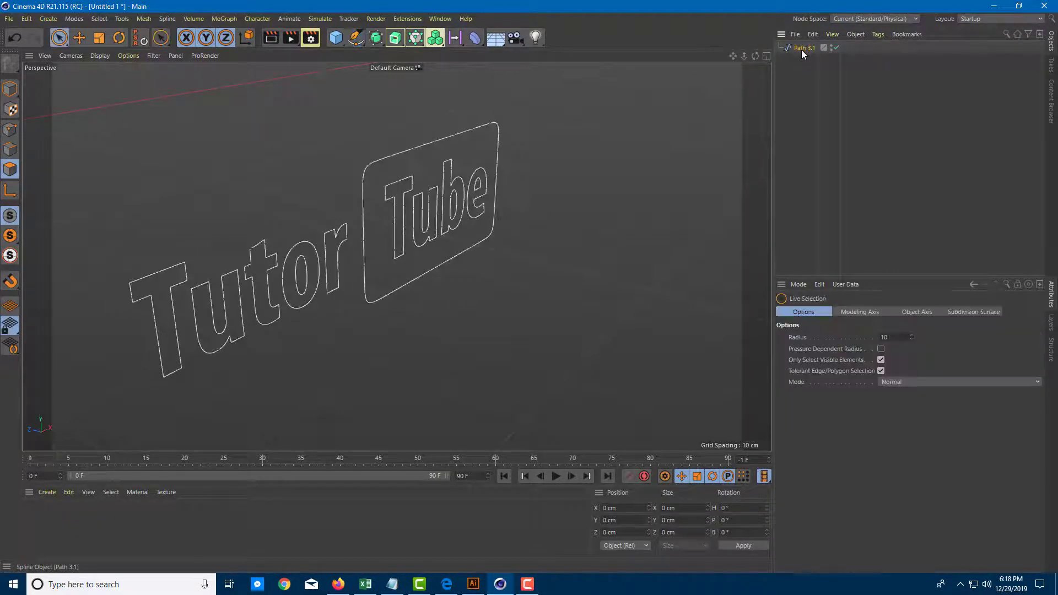
left_click(809, 48)
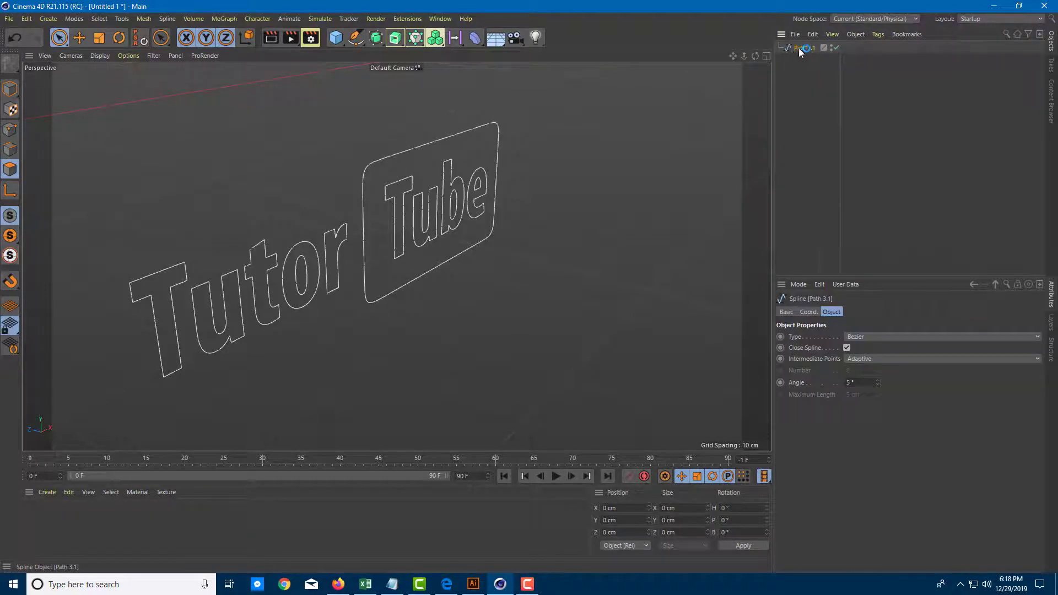
right_click(809, 48)
left_click(795, 48)
double_click(802, 49)
left_click(818, 48)
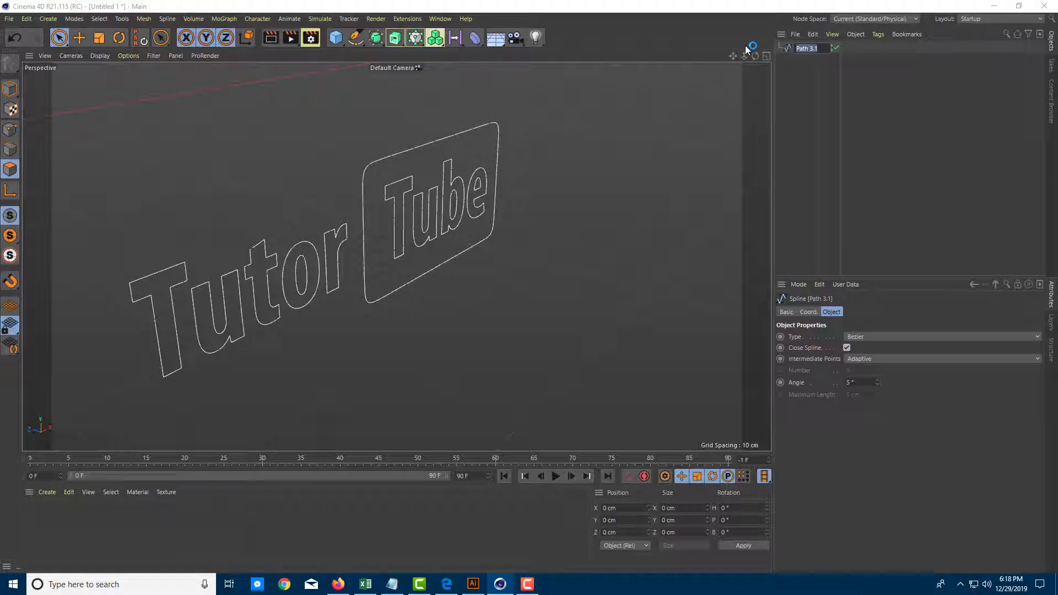
type("Logo")
key("Return")
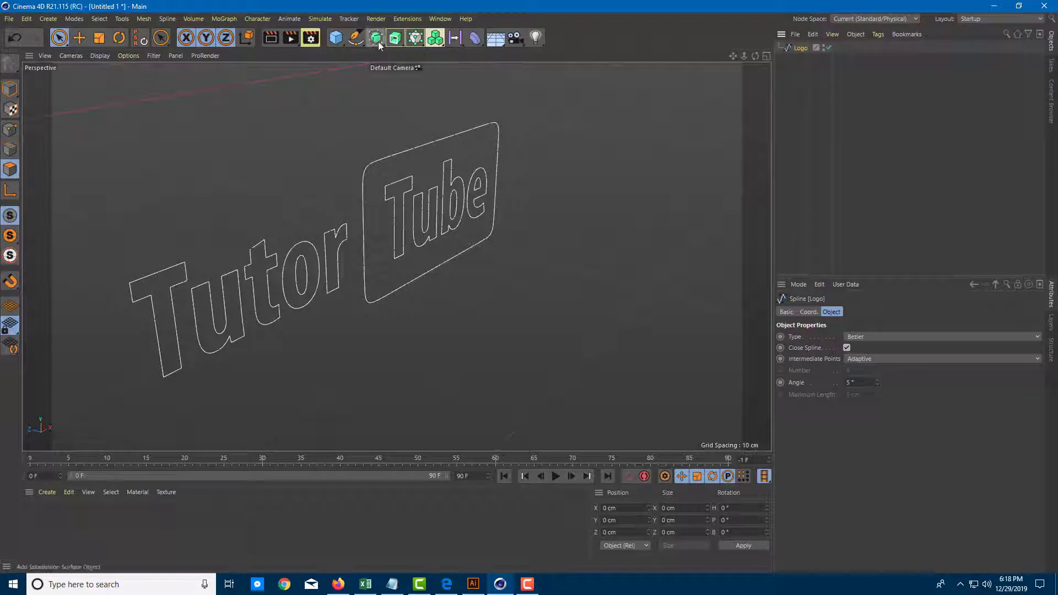
Extrude the whole logo by adding an Extrude object and making the Logo spline its child
left_click(399, 39)
left_click(427, 53)
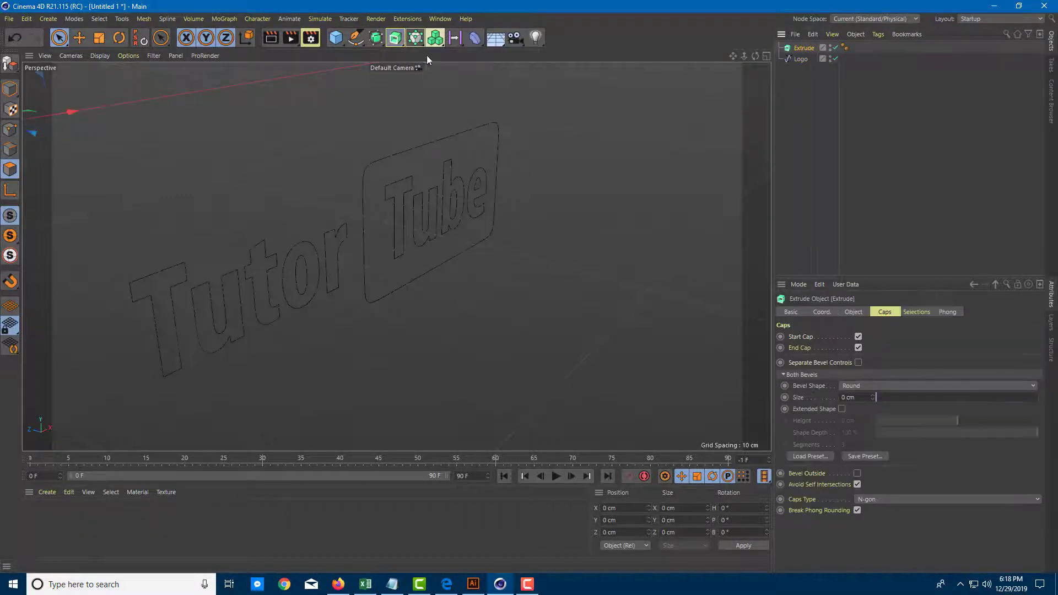
left_click_drag(800, 60, 803, 50)
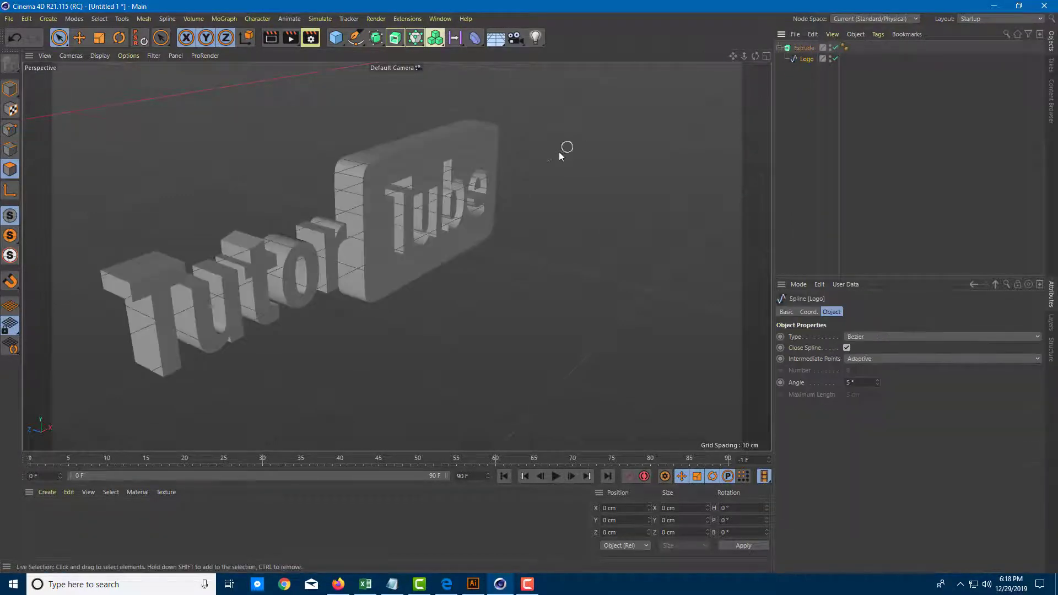
left_click_drag(550, 167, 390, 213, "alt")
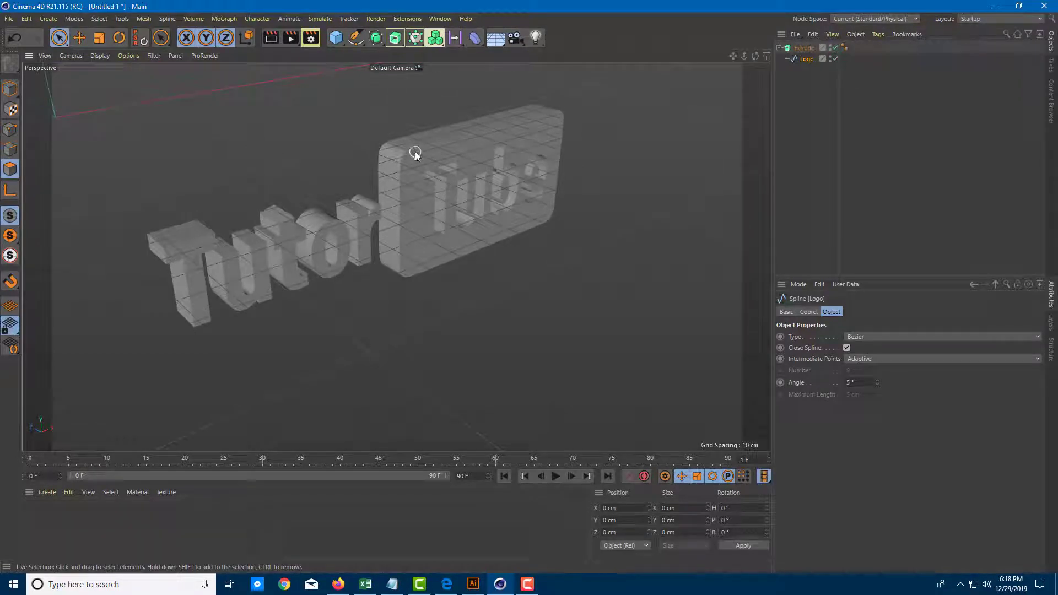
Delete the extruded logo with its spline and merge the TutorTube Illustrator file again, keeping Connect Splines on and the scale at 10 centimeters
left_click(804, 49)
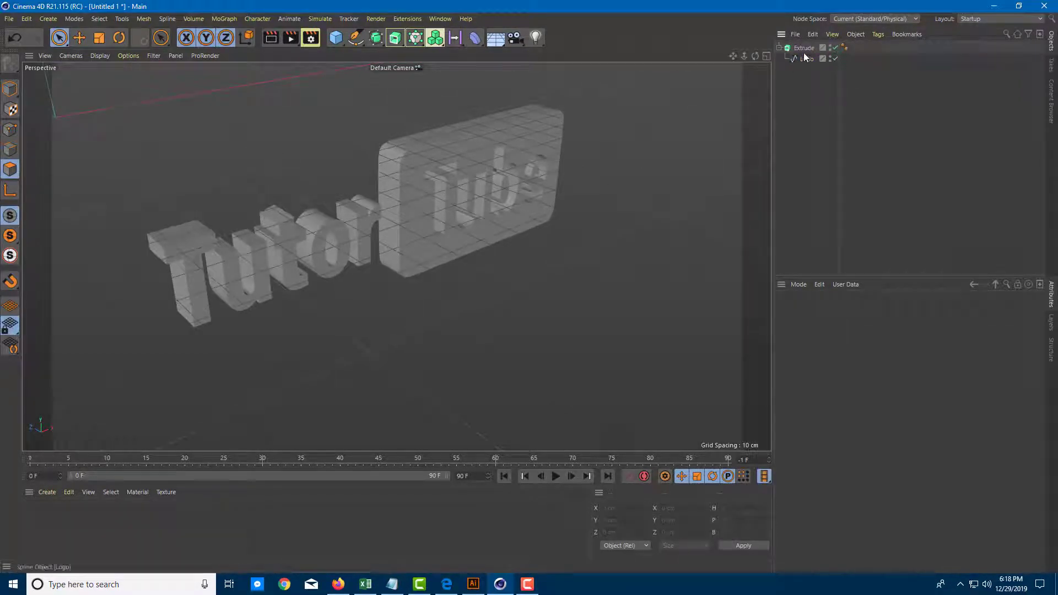
left_click(805, 57)
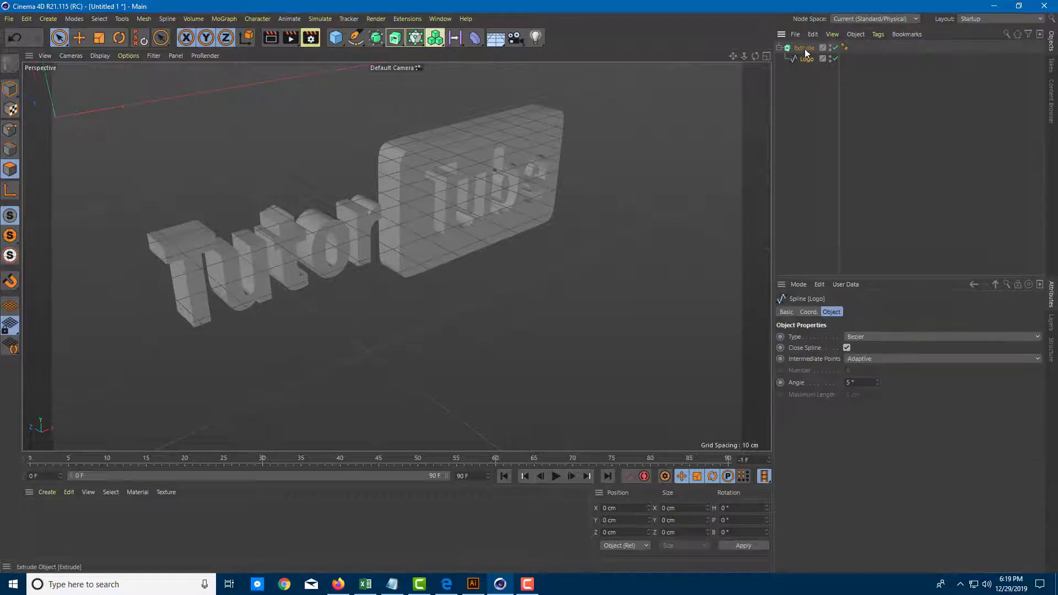
left_click(805, 48)
key("Delete")
left_click(796, 34)
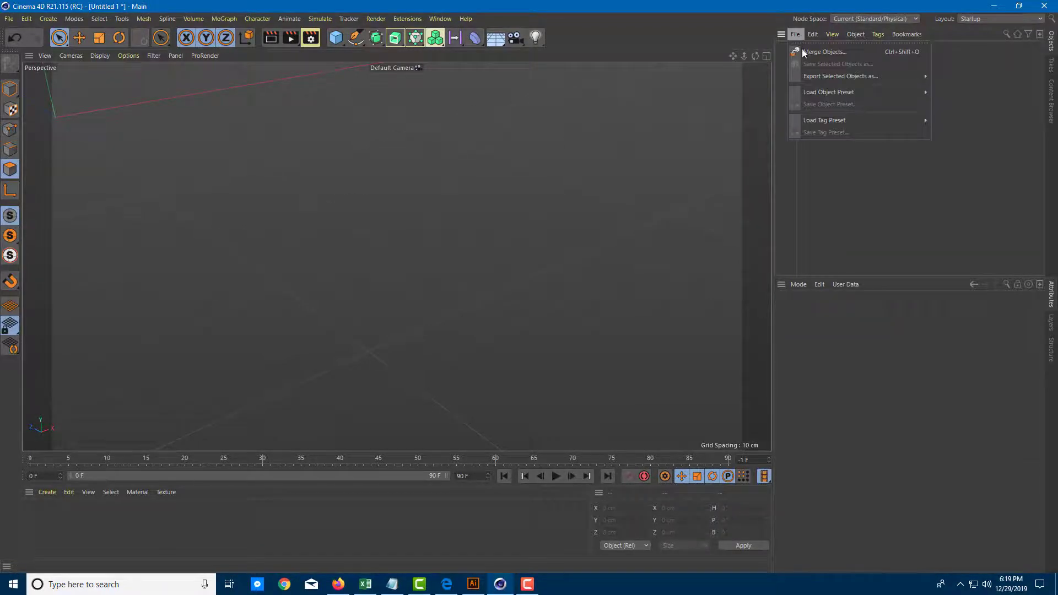
left_click(824, 52)
double_click(131, 89)
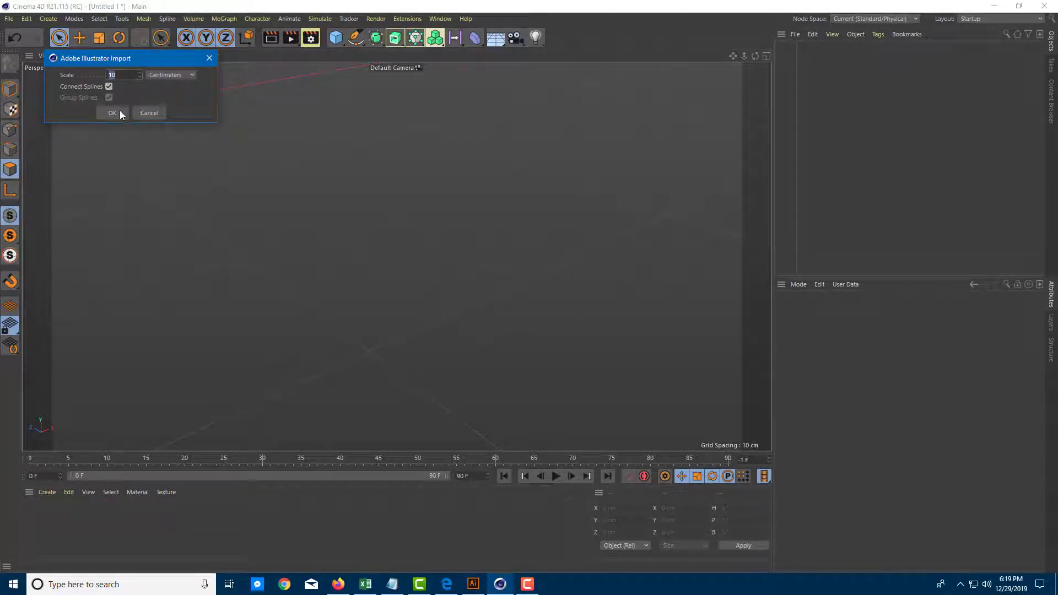
left_click(117, 113)
Expand the TutorTube group and move Path 3, the Tube badge spline, out of it
left_click(779, 48)
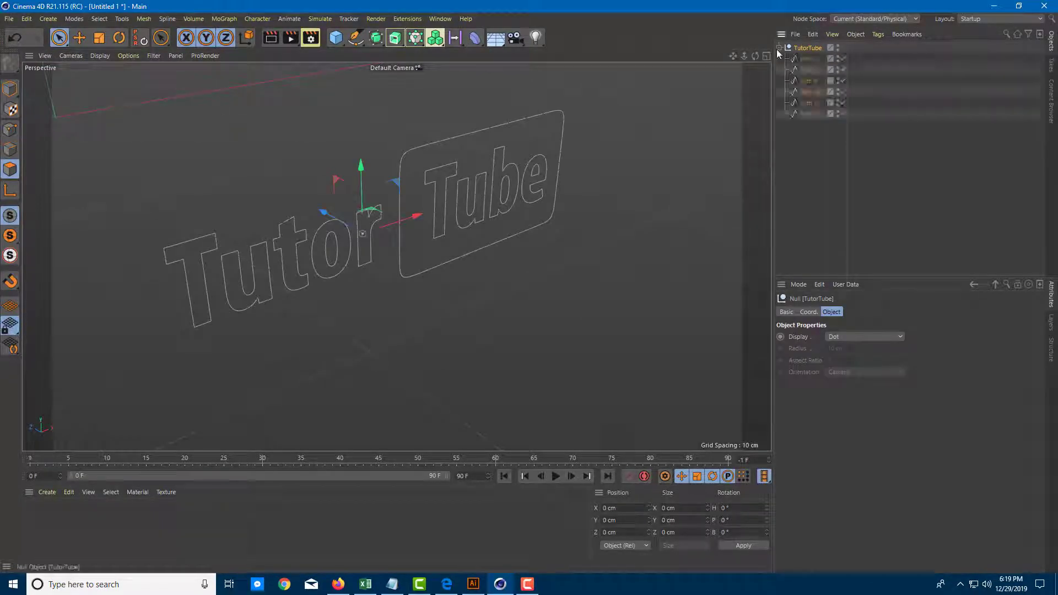
left_click(807, 60)
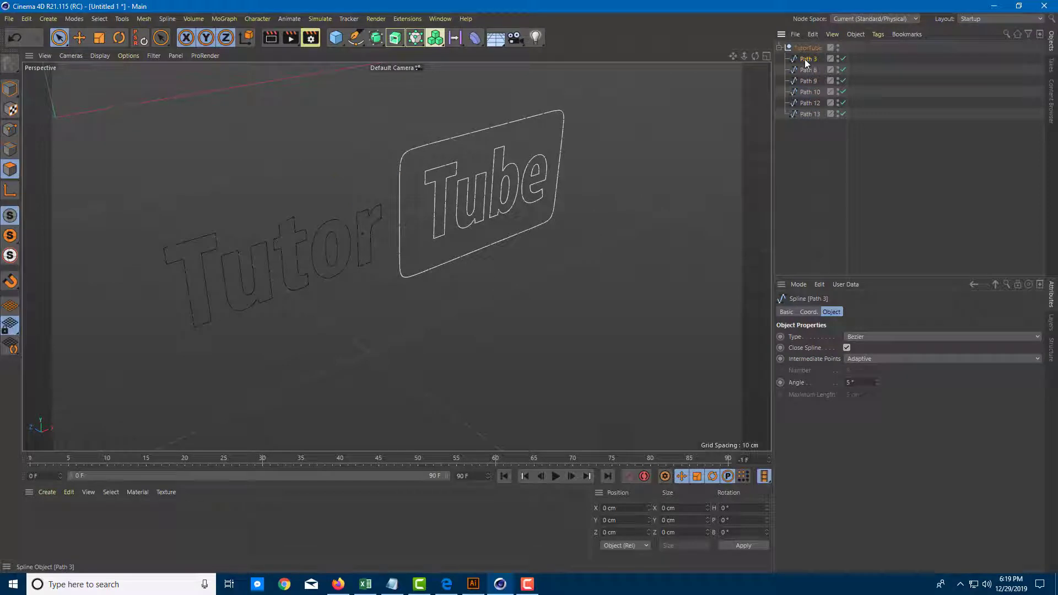
left_click_drag(805, 58, 816, 104)
Connect the Tutor letter splines, Path 8 through Path 13, into one separate spline and delete the TutorTube group
left_click(815, 59)
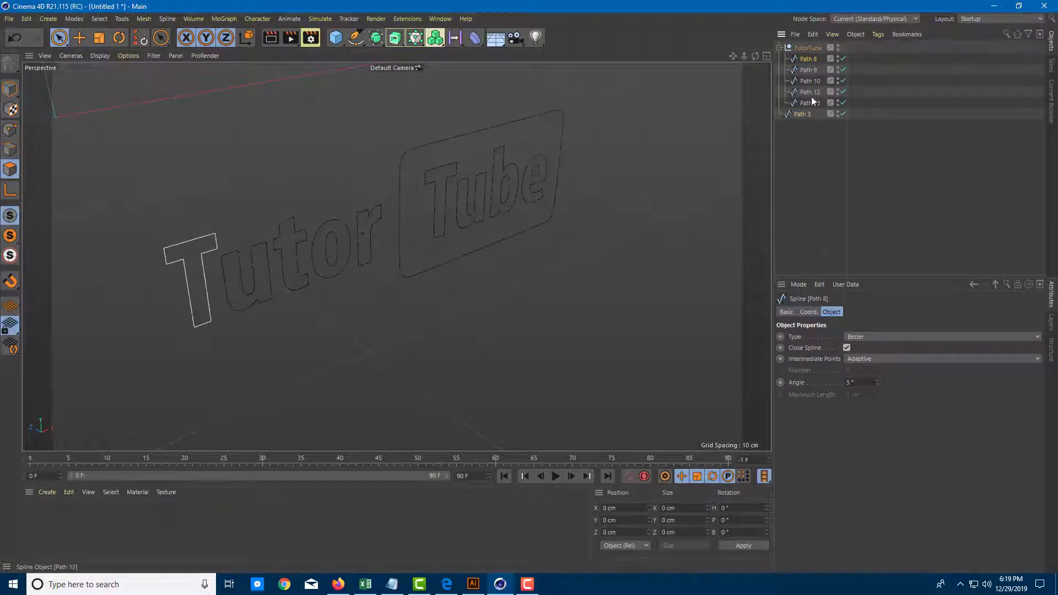
left_click(812, 102, "shift")
left_click(855, 35)
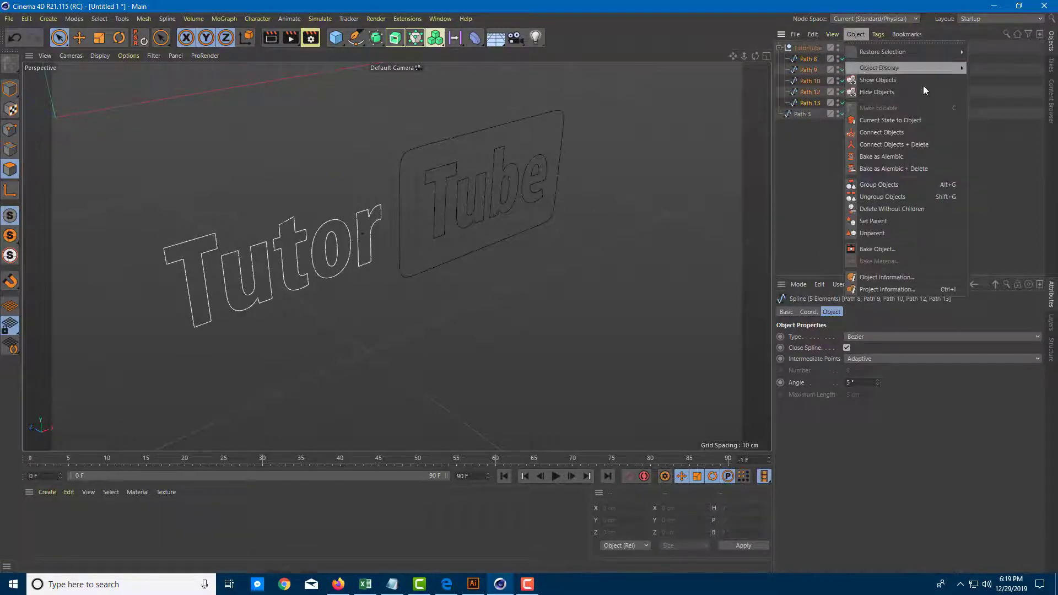
left_click(895, 134)
left_click_drag(806, 60, 814, 171)
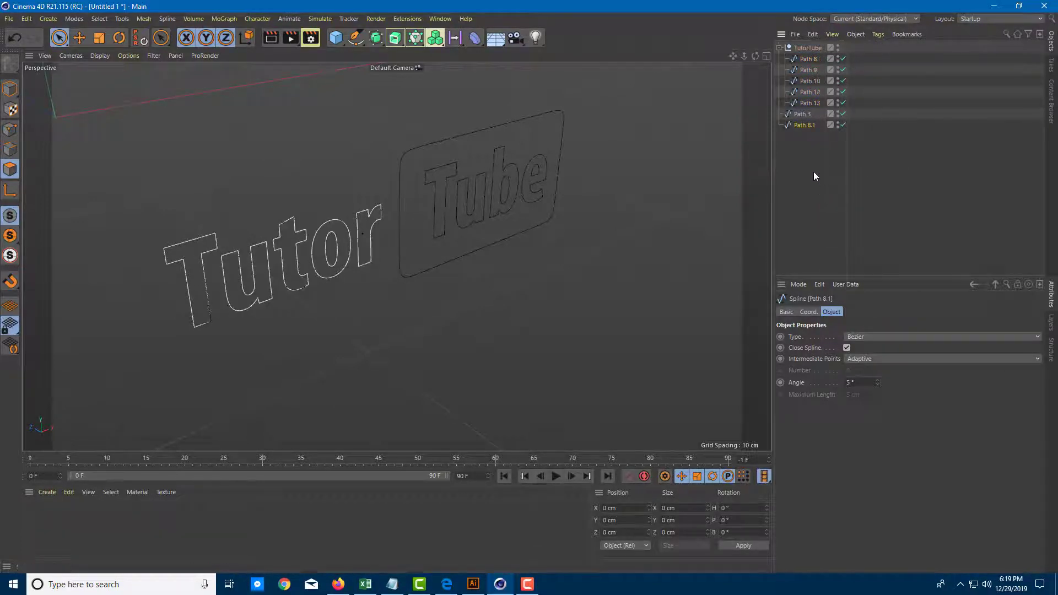
left_click(812, 48)
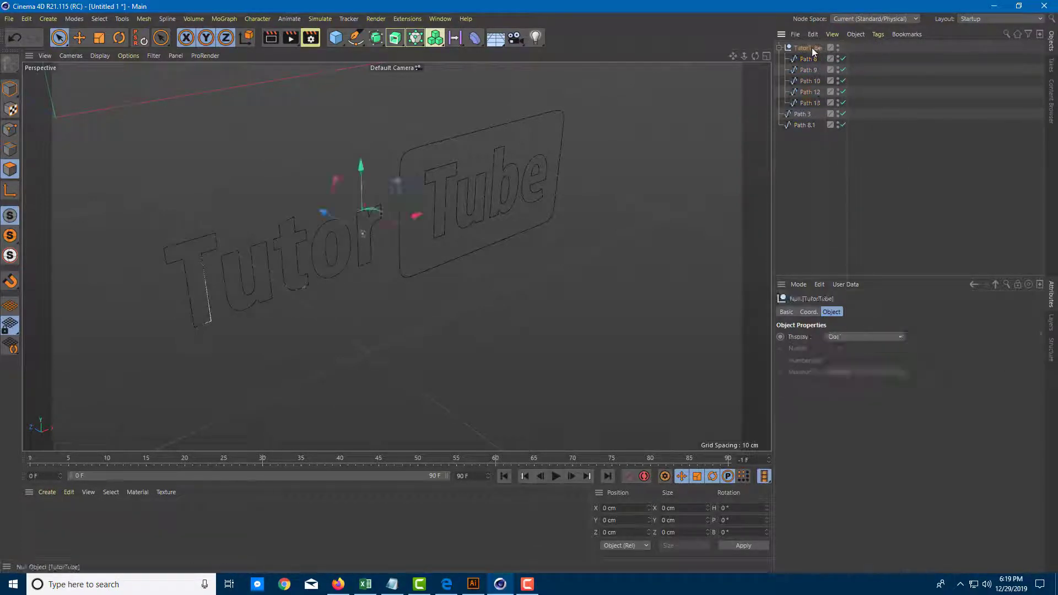
key("Delete")
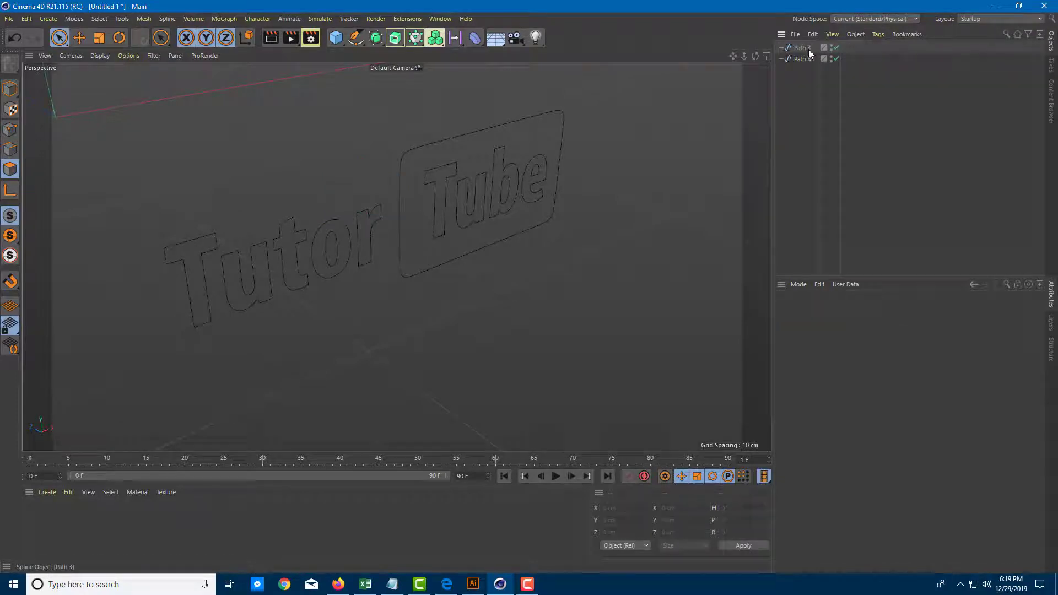
Rename the Path 3 badge spline as Tube
left_click(805, 51)
double_click(805, 51)
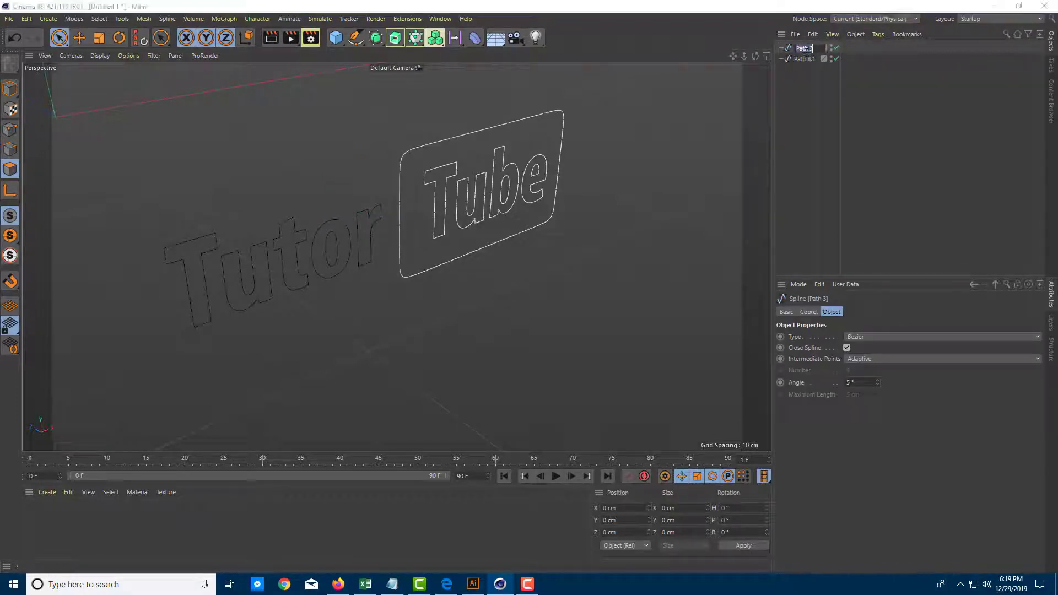
type("Tube")
key("Return")
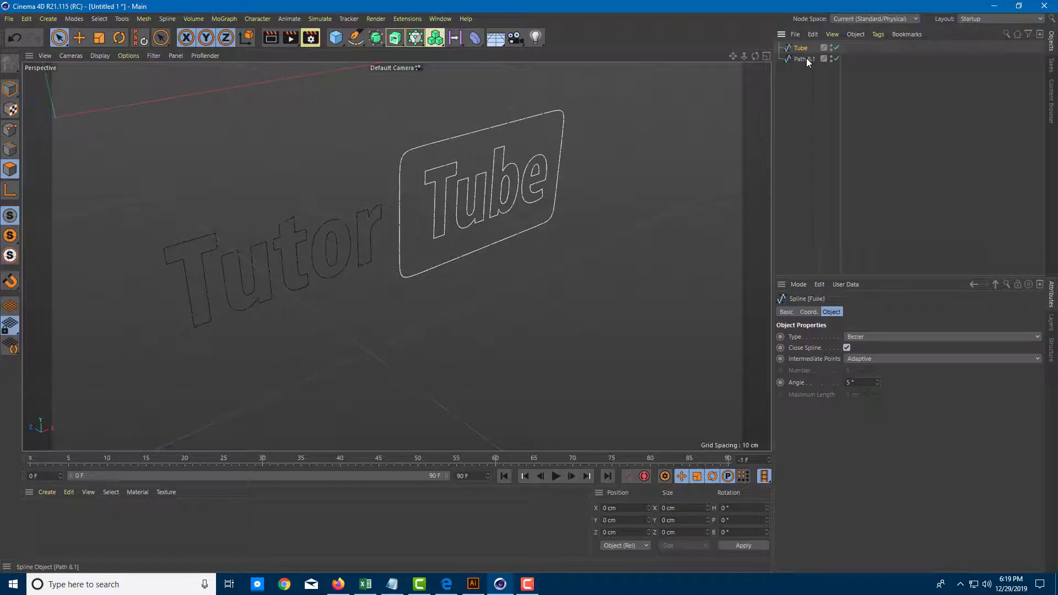
Rename the connected letter spline, Path 8.1, as Tutor
left_click(805, 59)
double_click(804, 59)
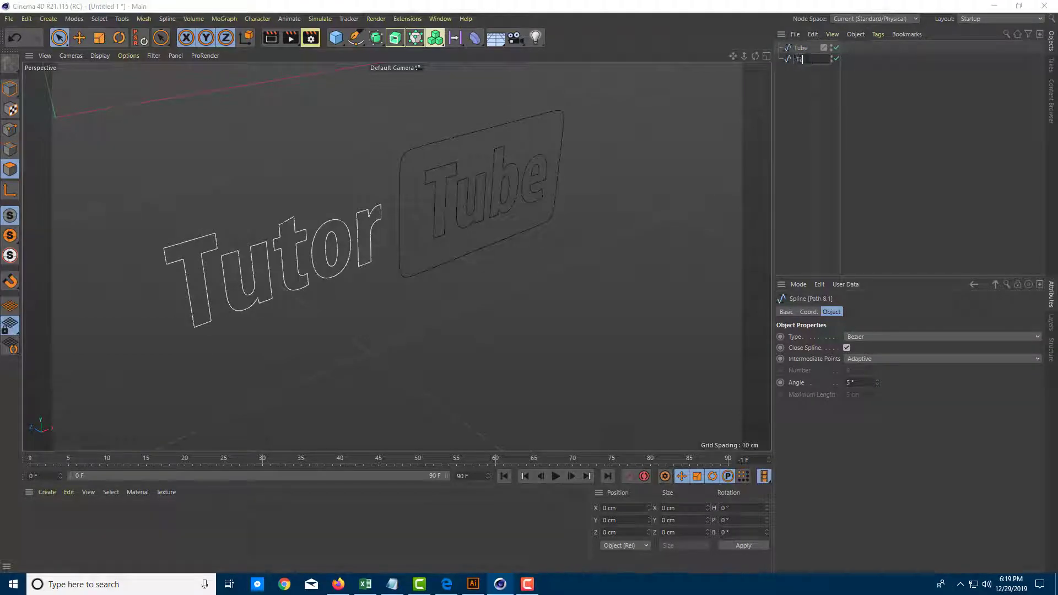
type("Tube")
key("Return")
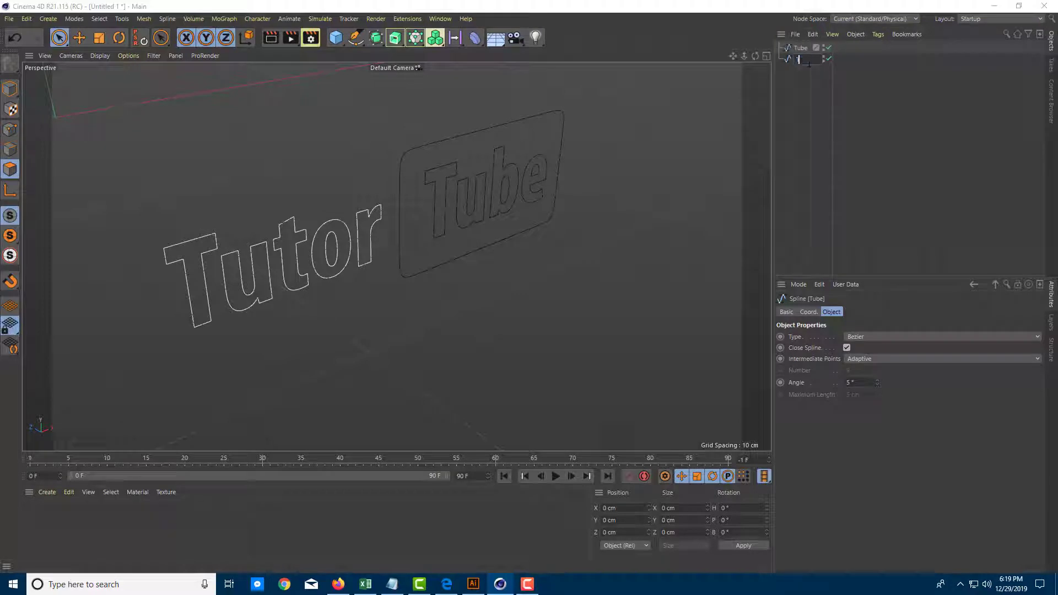
type("ie")
key("Return")
double_click(806, 59)
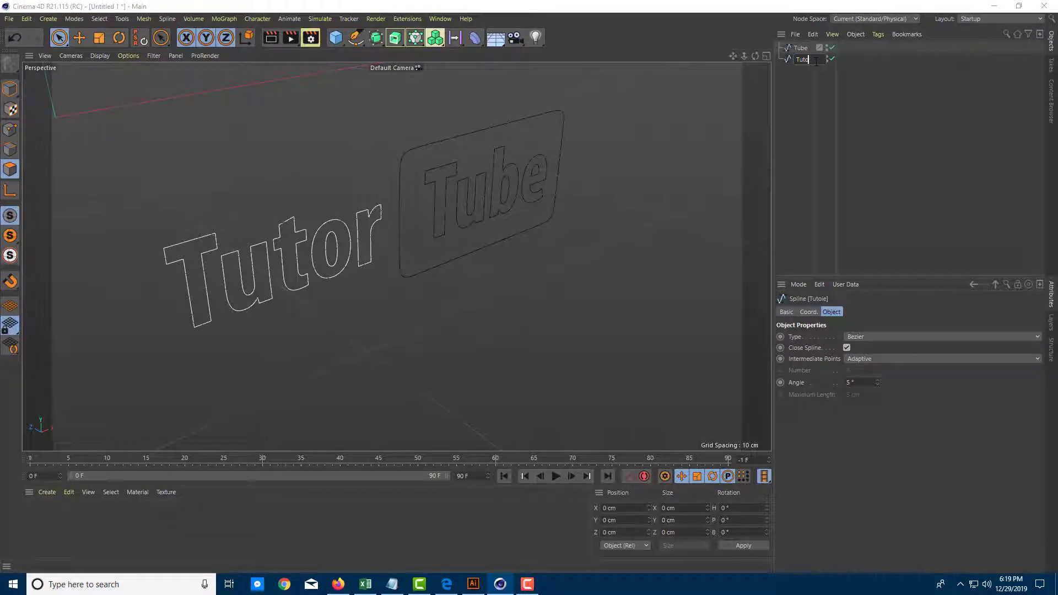
type("r")
key("Return")
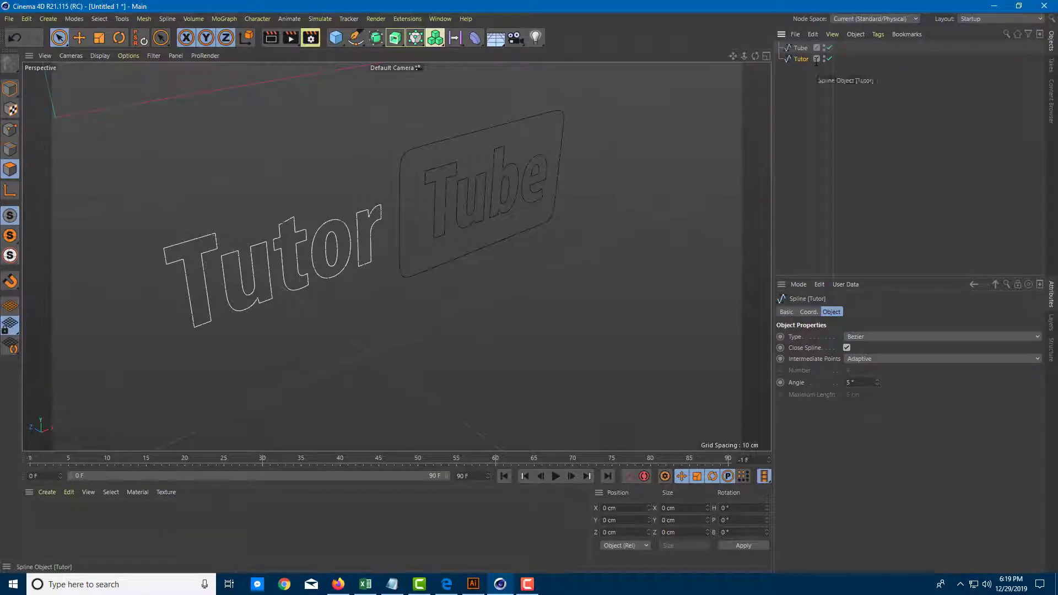
left_click(805, 89)
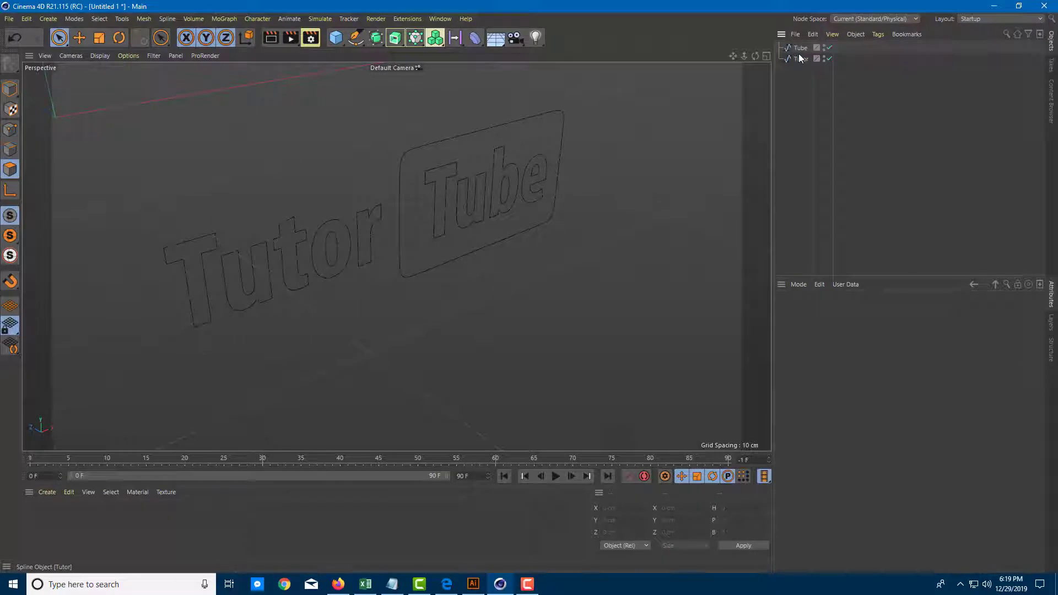
Add two Extrude objects and make the Tube spline the child of one and the Tutor spline the child of the other
left_click(395, 37)
left_click(394, 38)
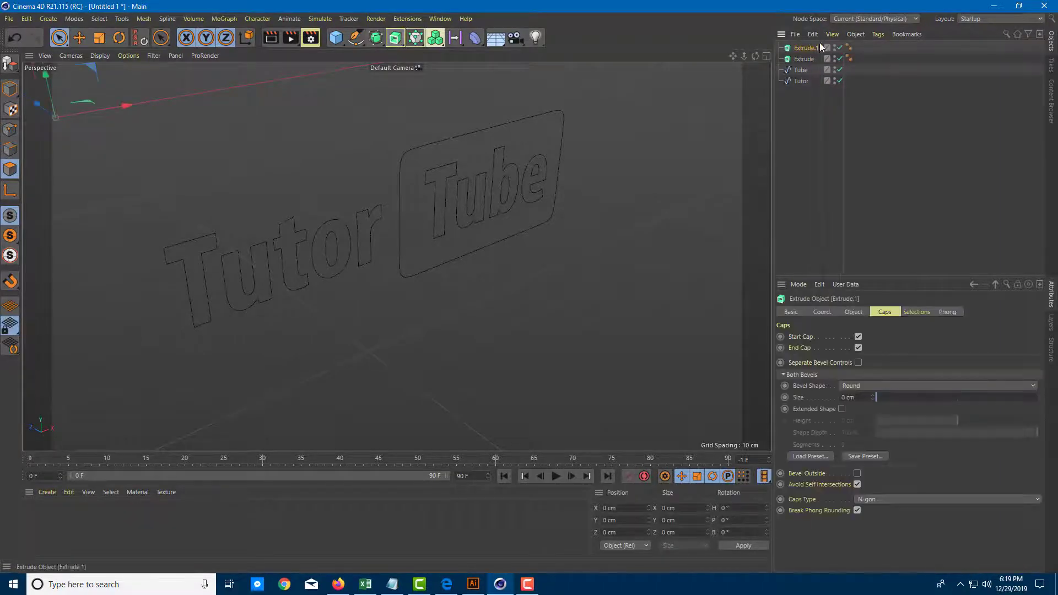
mouse_move(801, 70)
left_mouse_down()
mouse_move(811, 49)
mouse_move(803, 70)
left_mouse_up()
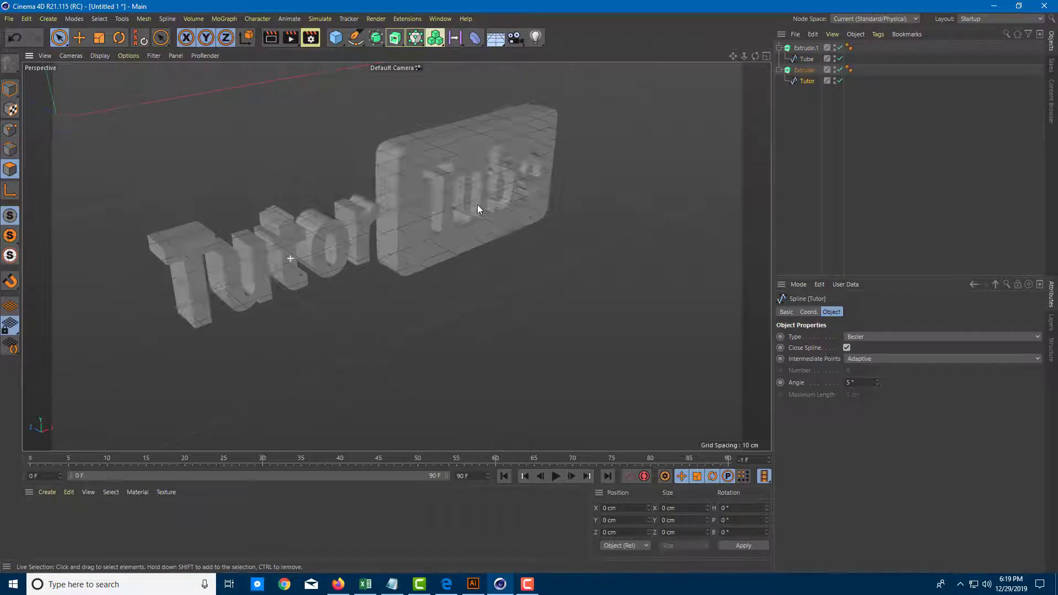
left_click_drag(477, 204, 418, 188, "alt")
scroll(421, 203, "up", 1)
middle_click_drag(420, 204, 522, 210, "alt")
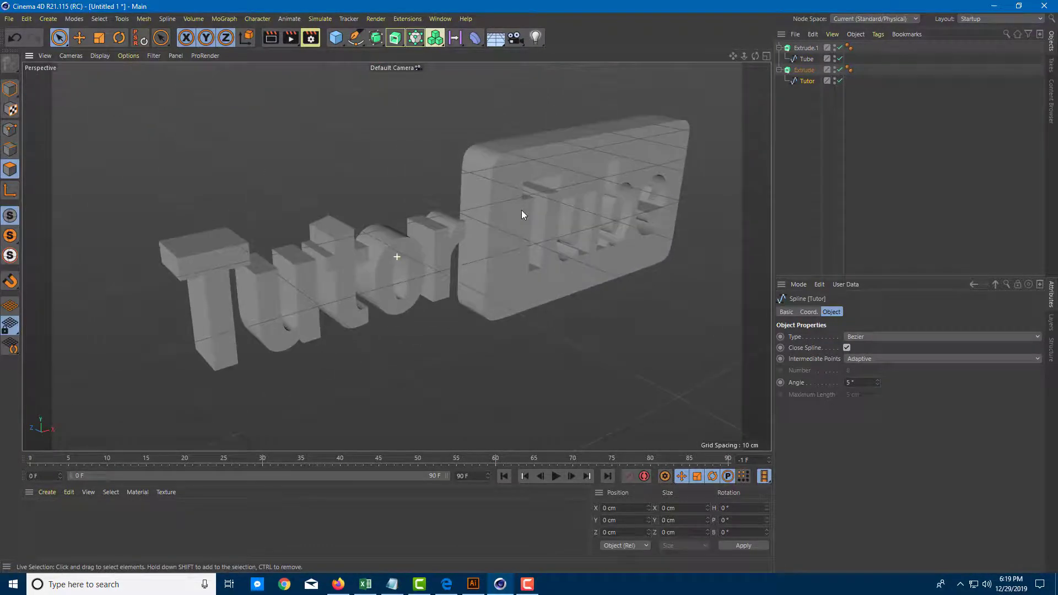
Set the Z movement of the Tube spline's Extrude object to 30 cm
left_click(806, 48)
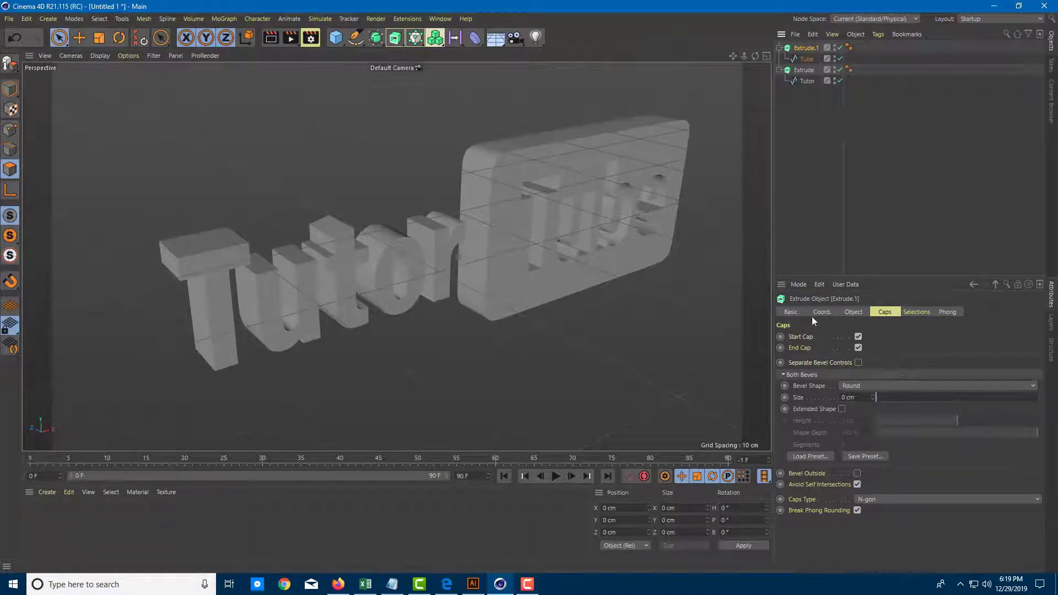
left_click(853, 312)
left_click(945, 337)
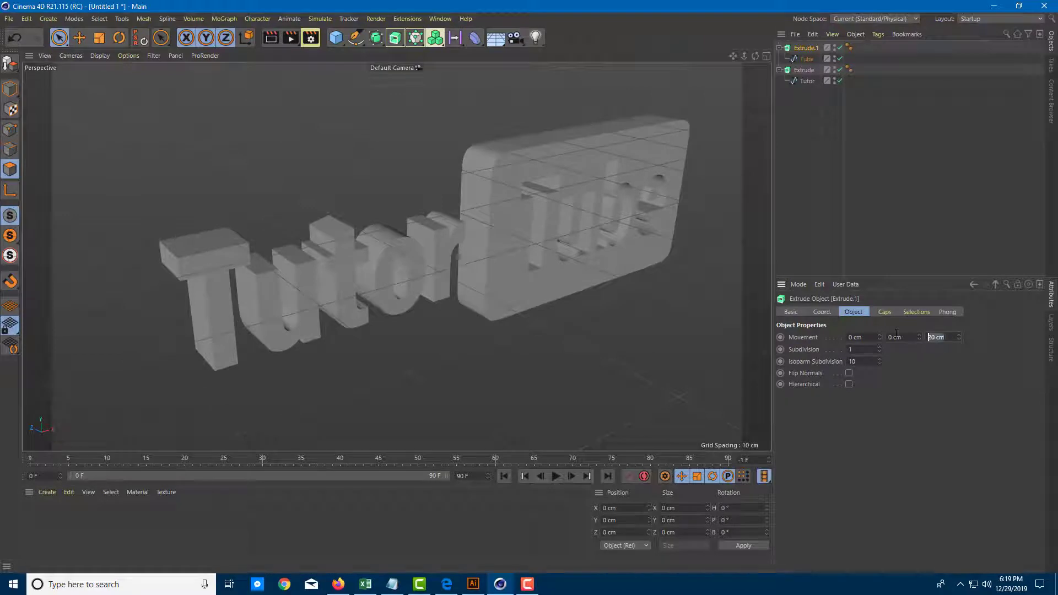
key("Return")
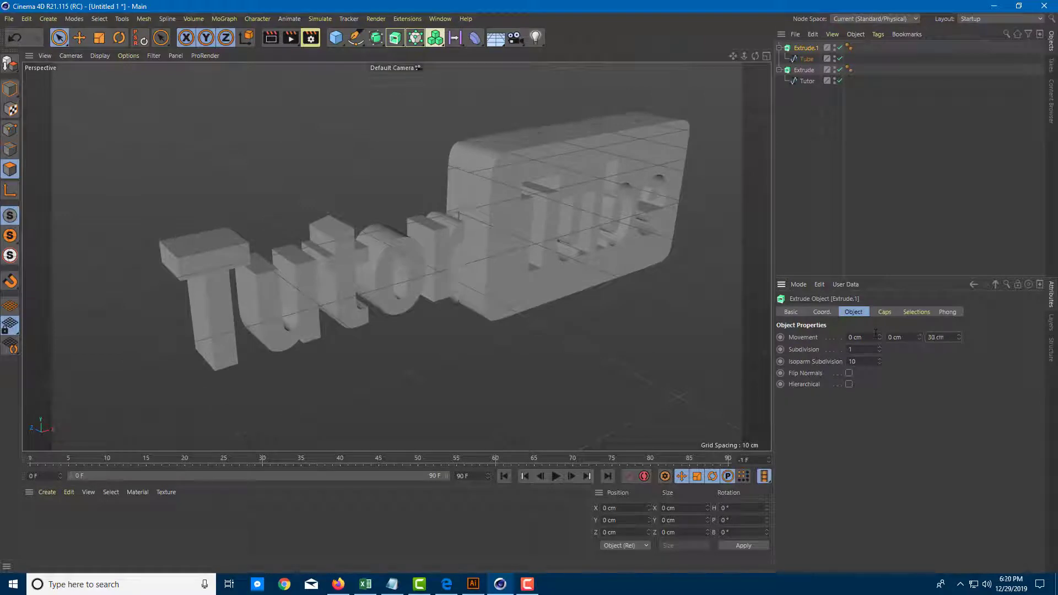
left_click_drag(758, 272, 708, 255, "alt")
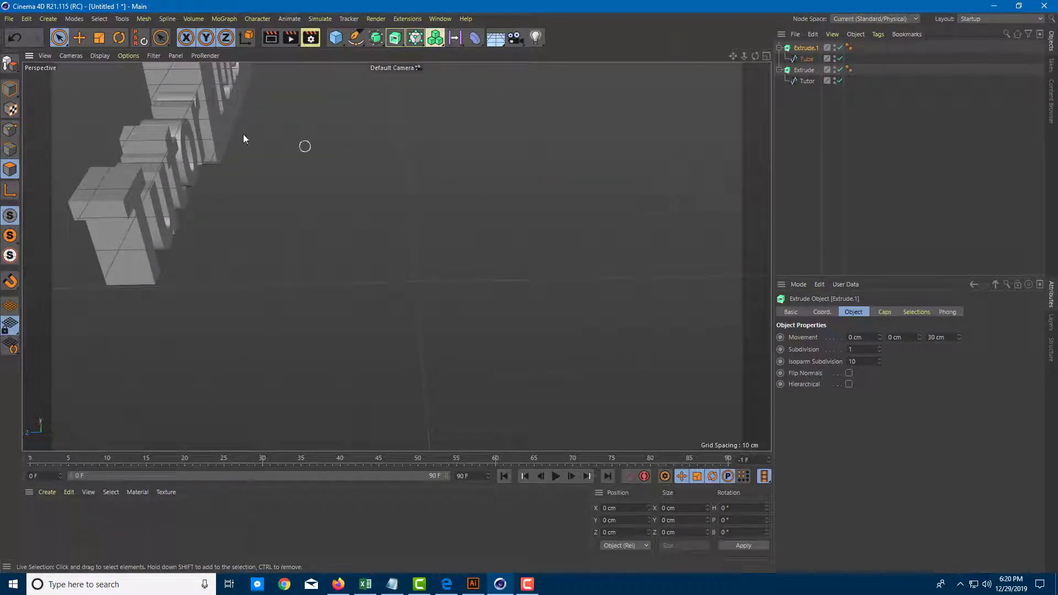
Try raising the extruded Tube badge and the extruded Tutor lettering separately, undoing each move
left_click(807, 59)
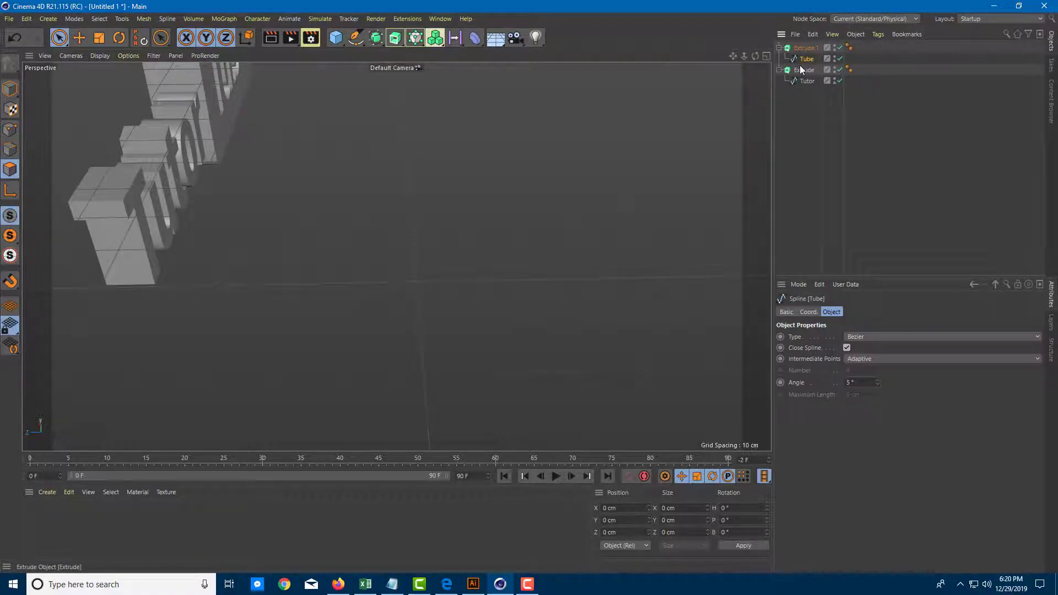
left_click(807, 48)
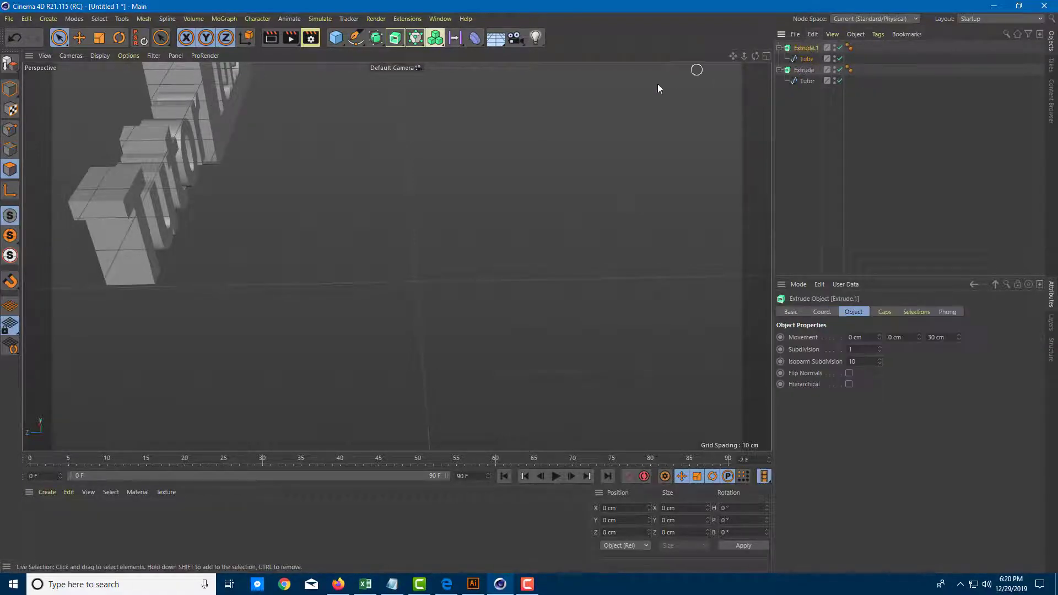
middle_click_drag(422, 155, 624, 265, "alt")
left_click_drag(623, 264, 494, 293, "alt")
scroll(436, 236, "down", 2)
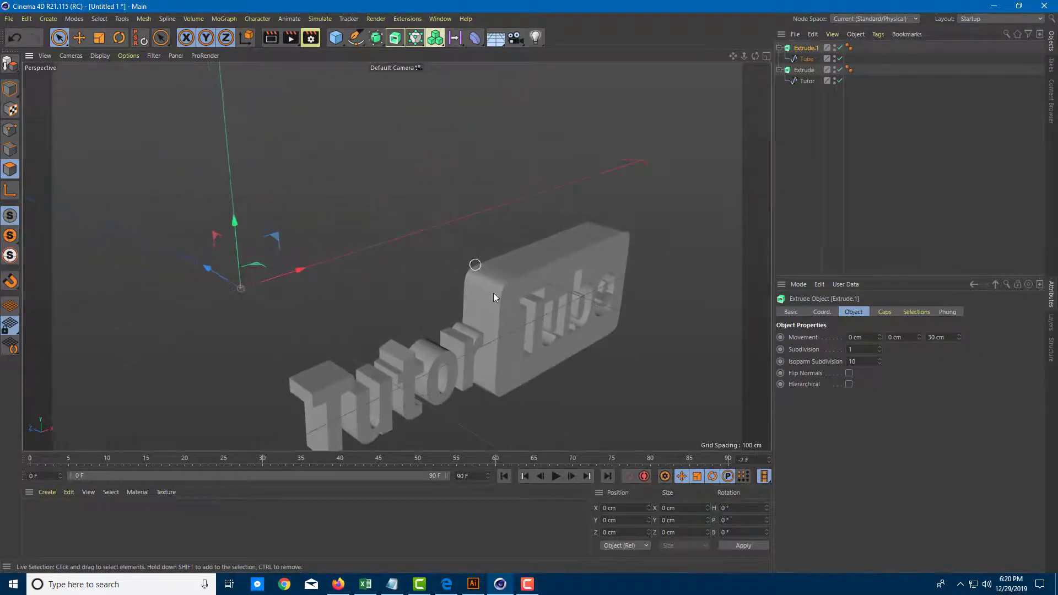
left_click(805, 48, "shift")
scroll(269, 210, "down", 3)
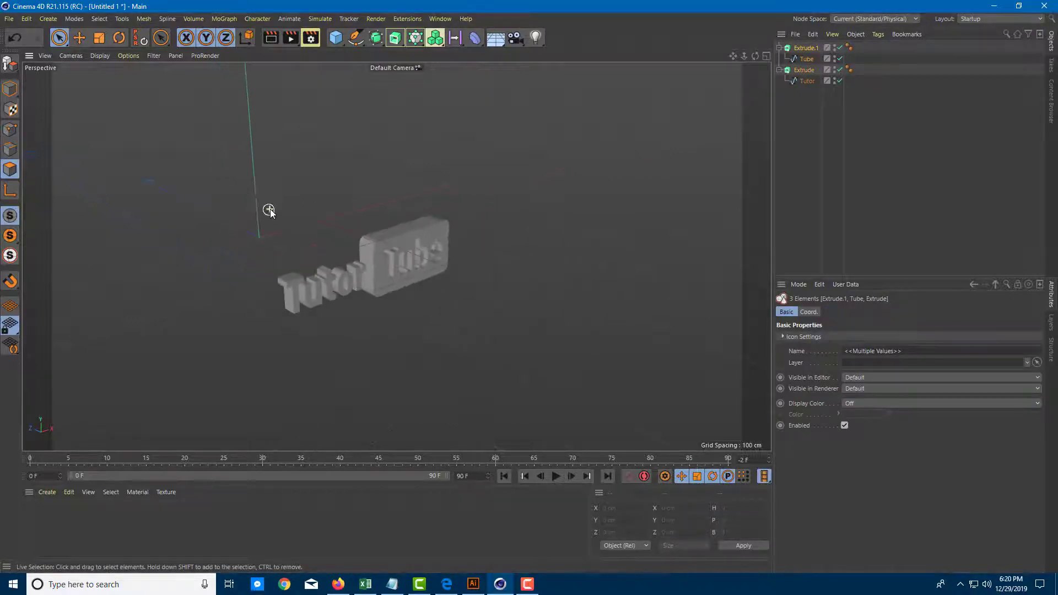
left_click(419, 252)
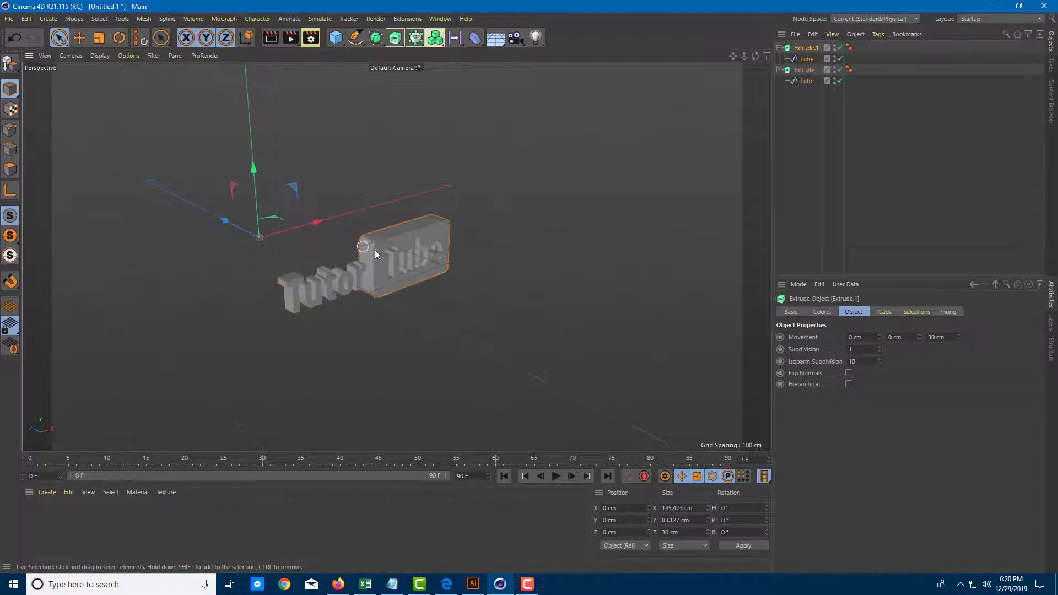
left_click_drag(253, 191, 250, 92)
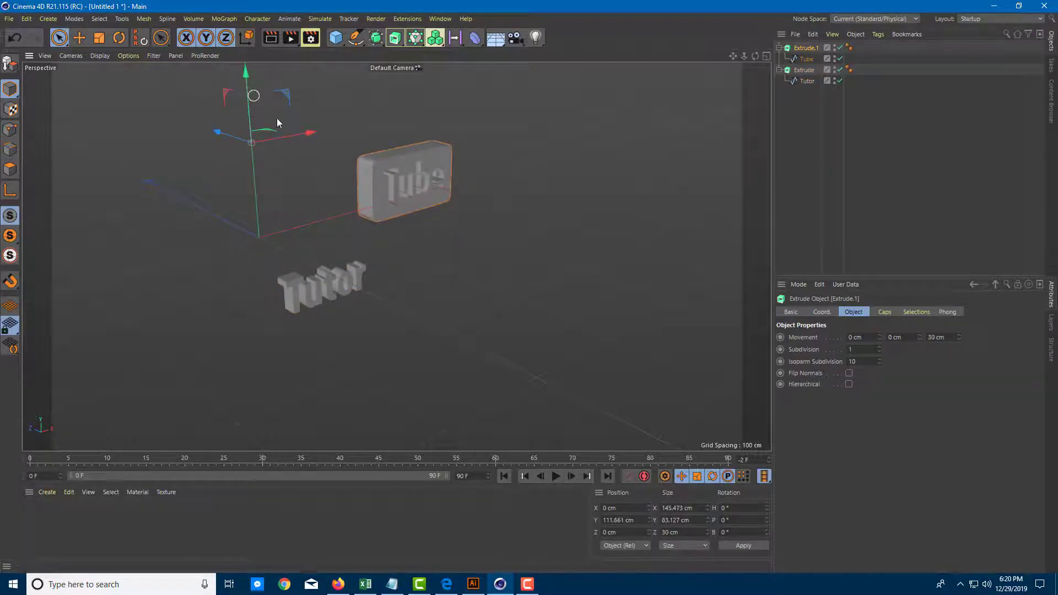
key("ctrl+z")
left_click(804, 70)
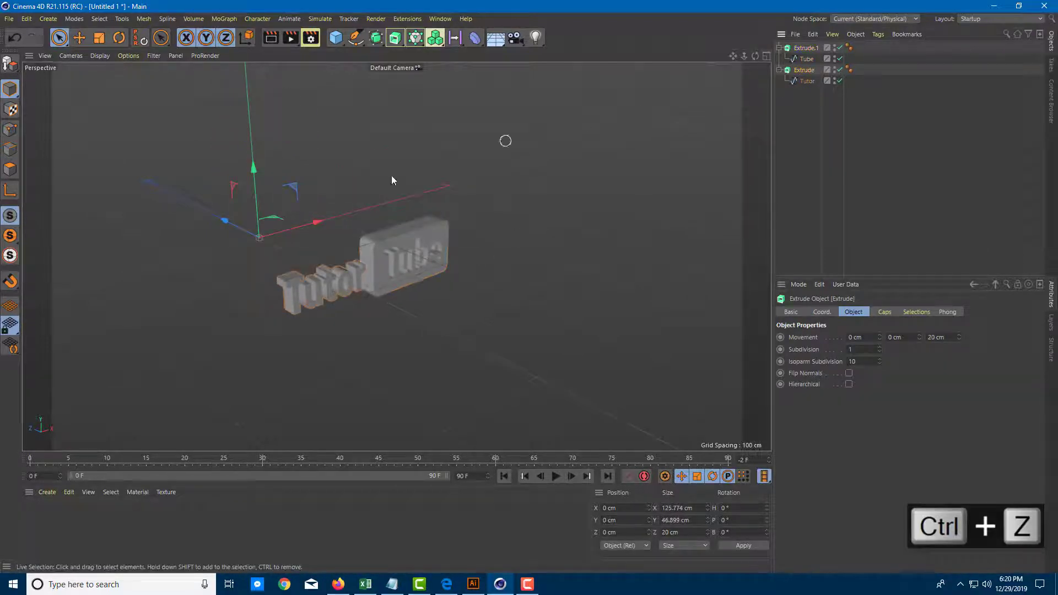
left_click_drag(254, 190, 253, 154)
key("ctrl+z")
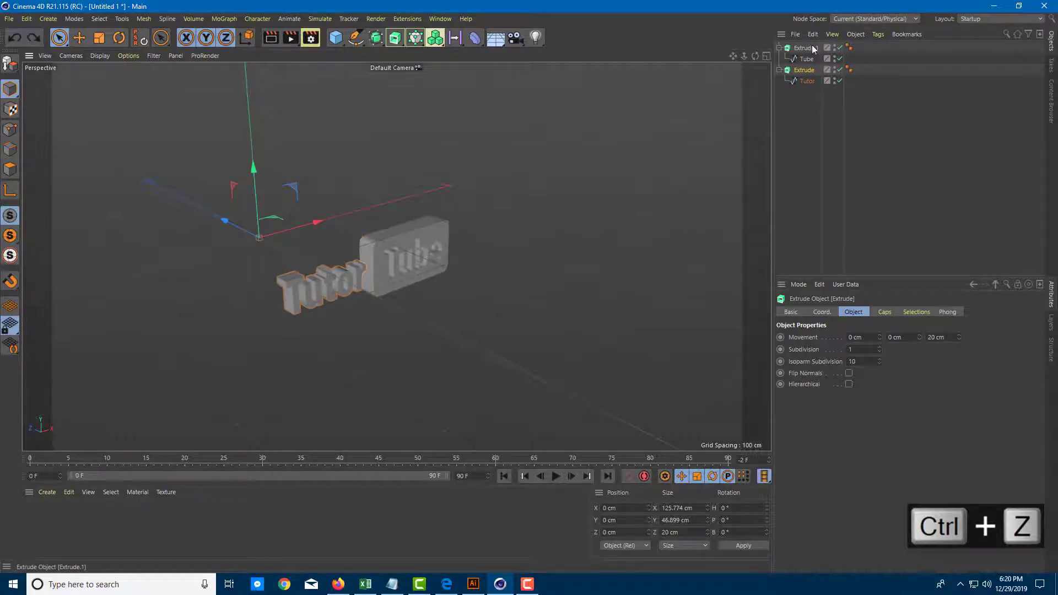
Move both Extrude objects together to about X -165 cm and Y 132 cm
left_click(811, 48)
left_click(809, 70, "shift")
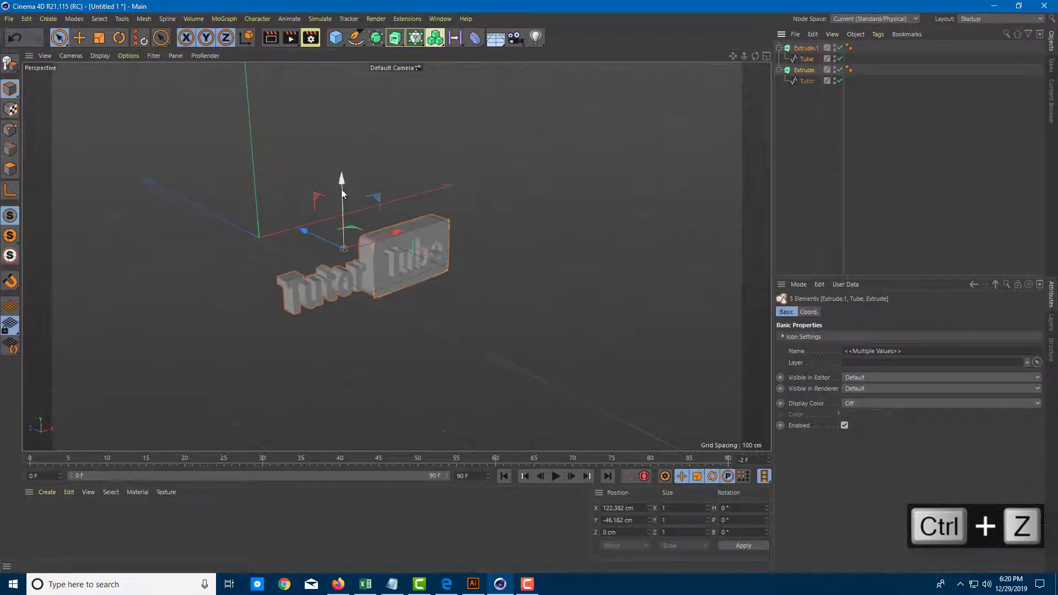
left_click_drag(342, 189, 325, 135)
left_click_drag(402, 148, 271, 149)
left_click_drag(307, 236, 447, 264, "alt")
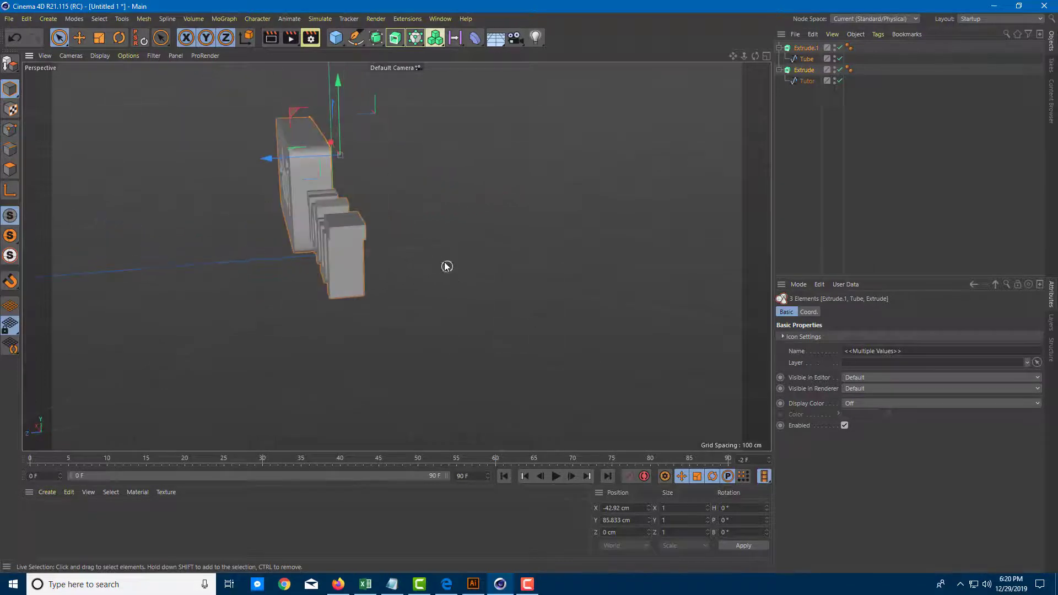
left_click(446, 265)
Shift the extruded Tutor lettering alone to about 5.3 cm along Z, within the depth of the Tube badge
left_click(303, 180)
left_click(343, 213)
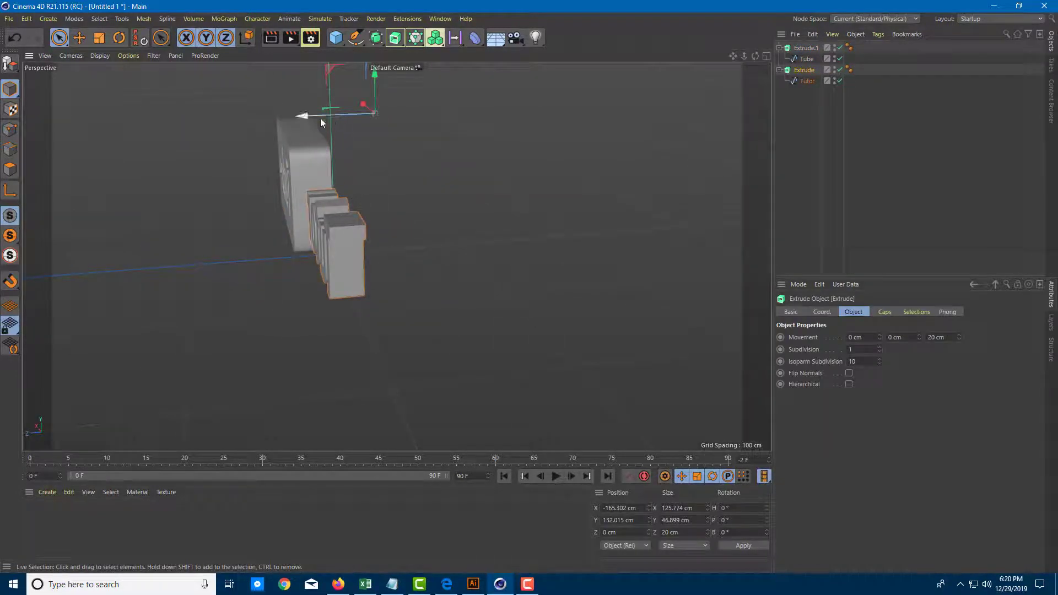
left_click_drag(322, 121, 309, 114)
left_click_drag(468, 192, 394, 214, "alt")
left_click(579, 315)
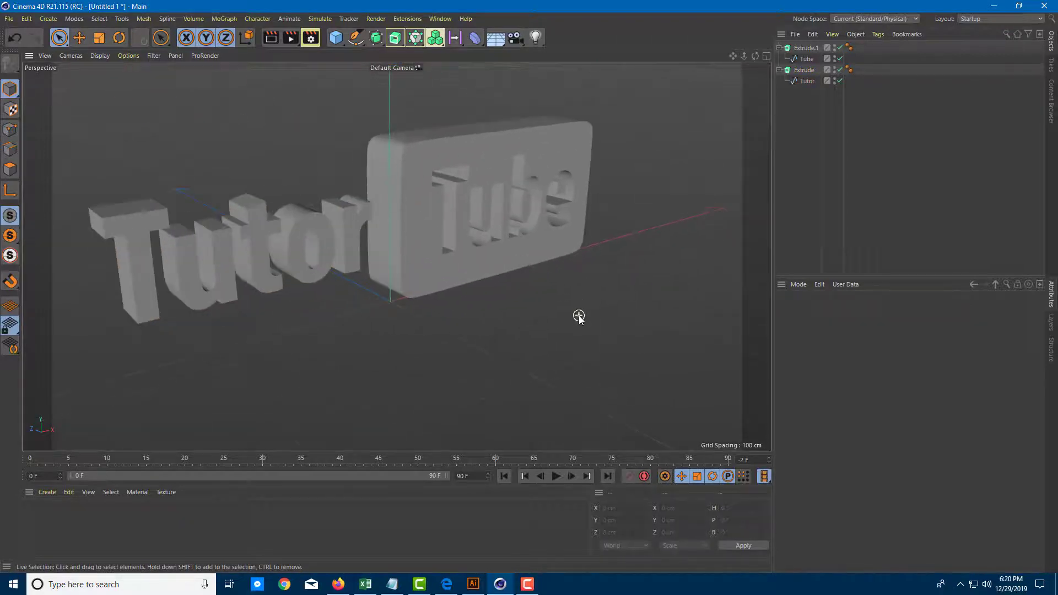
left_click_drag(579, 315, 347, 298, "alt")
Set the cap bevel shape of the Tube badge's Extrude object to Curve
left_click(274, 274)
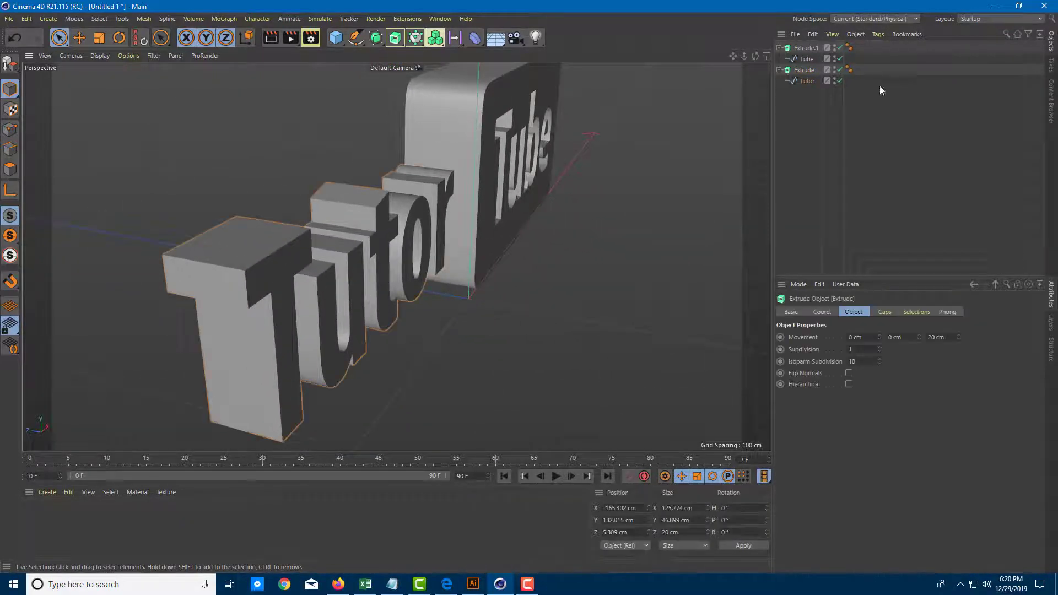
left_click(805, 48)
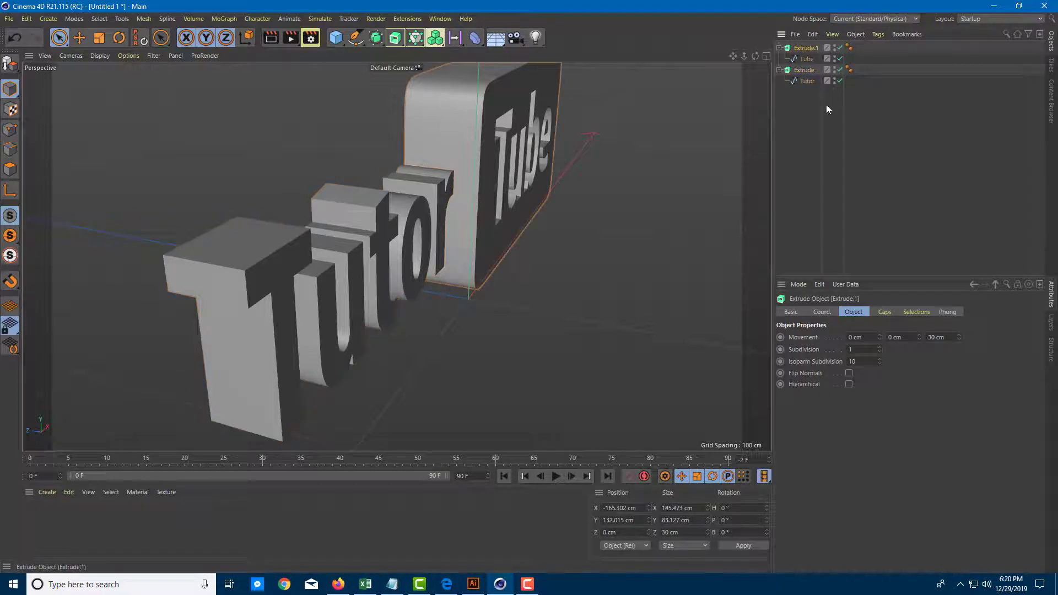
left_click(884, 312)
left_click(858, 383)
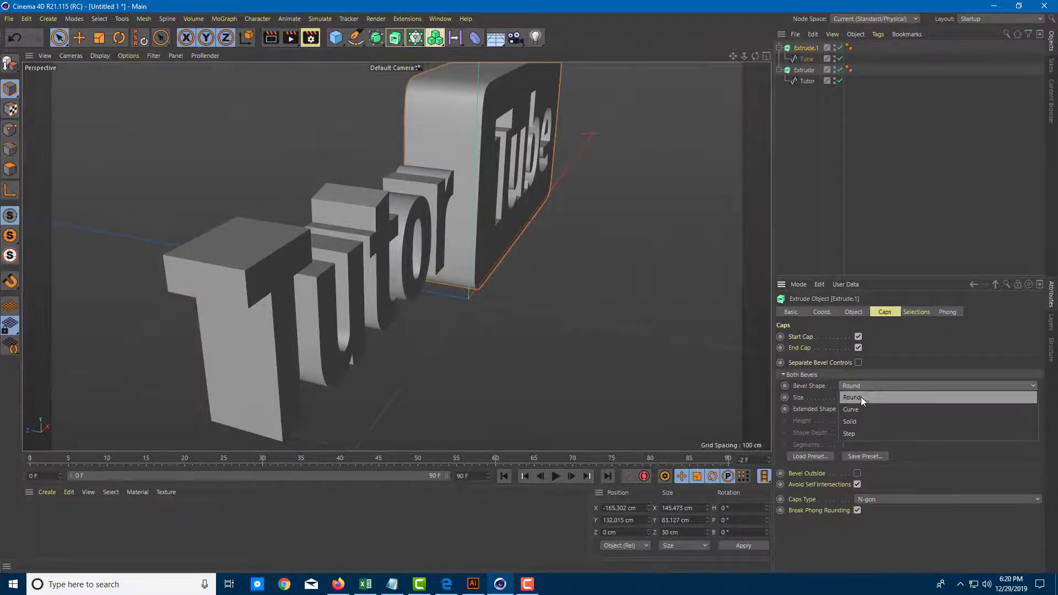
left_click(861, 407)
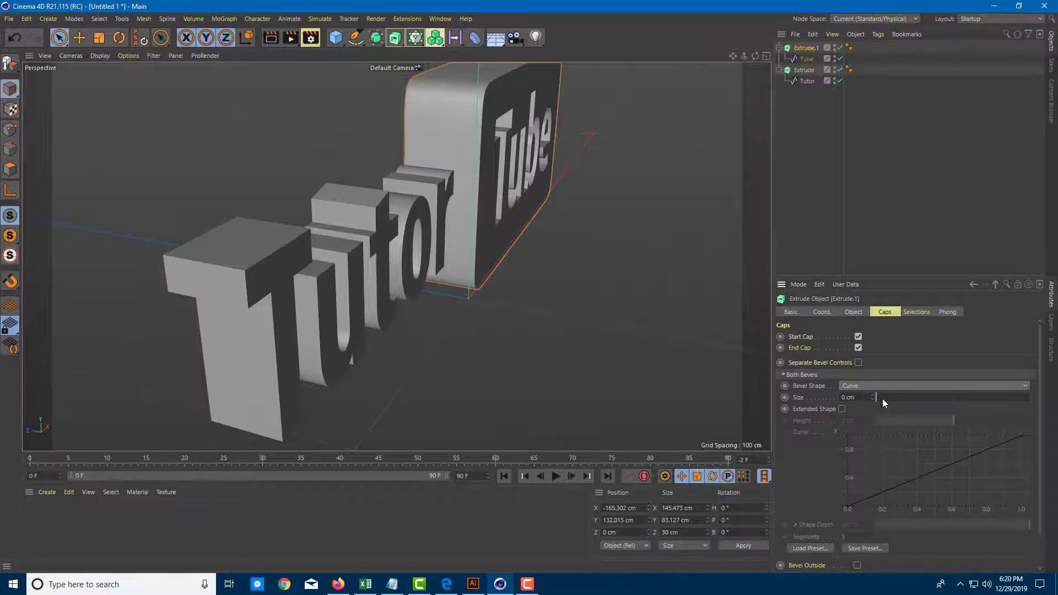
Set the cap bevel size of the Tube badge's Extrude object to about 1.96 cm
left_click_drag(882, 399, 879, 399)
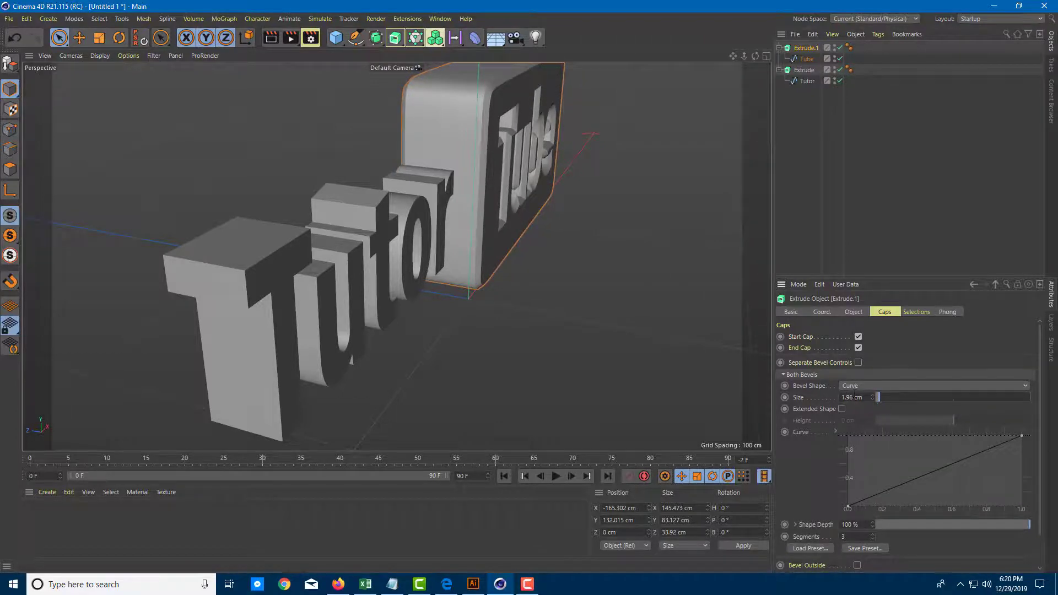
left_click_drag(591, 163, 381, 215, "alt")
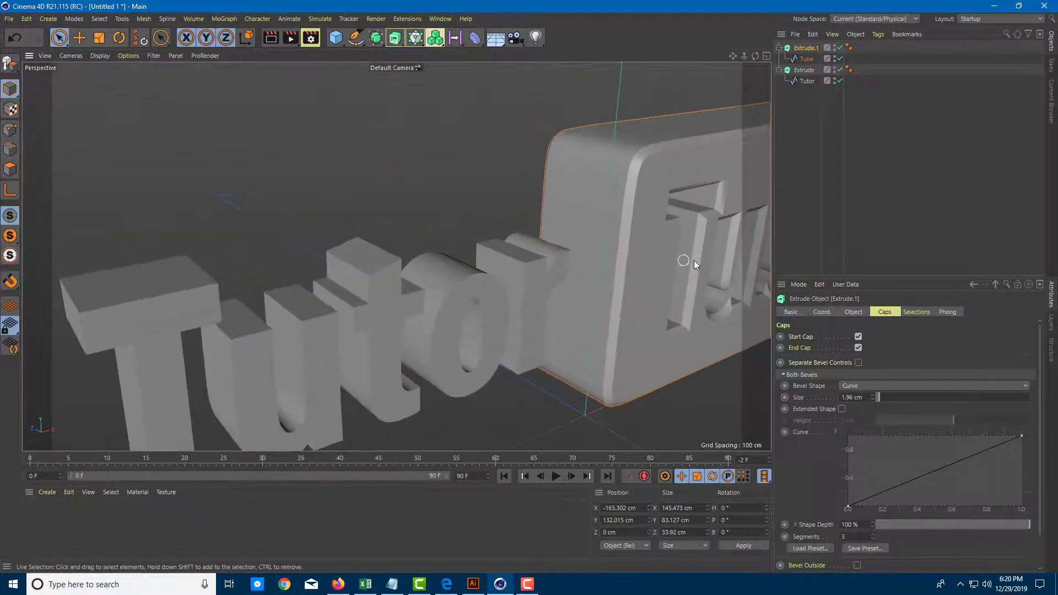
left_click_drag(693, 261, 606, 220, "alt")
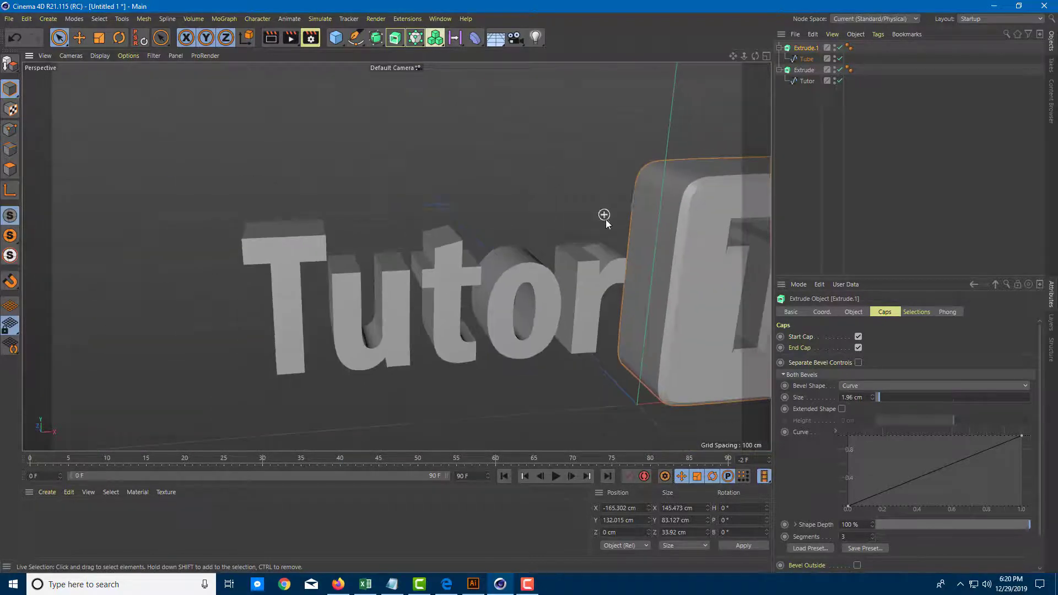
left_click_drag(656, 272, 492, 246, "alt")
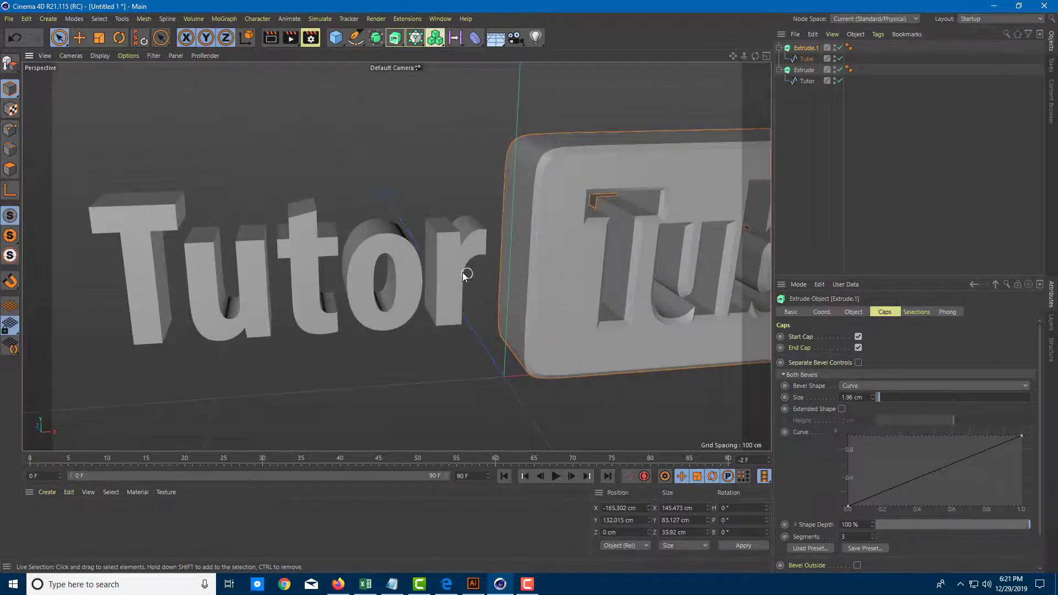
Give the extruded Tutor lettering a Curve cap bevel with a size of about 1.6 cm
left_click(446, 257)
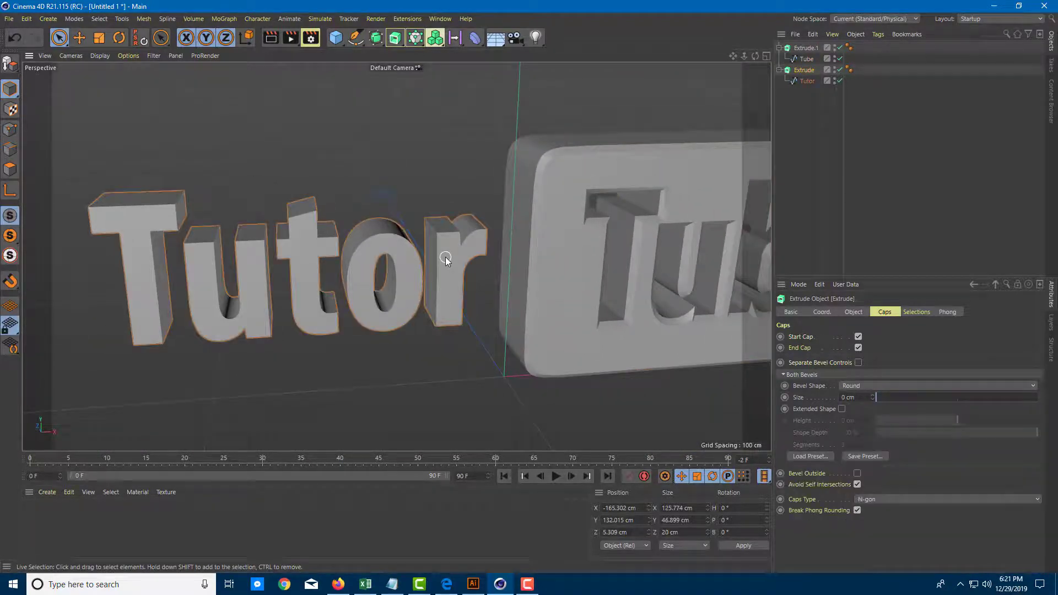
left_click(865, 385)
left_click(859, 411)
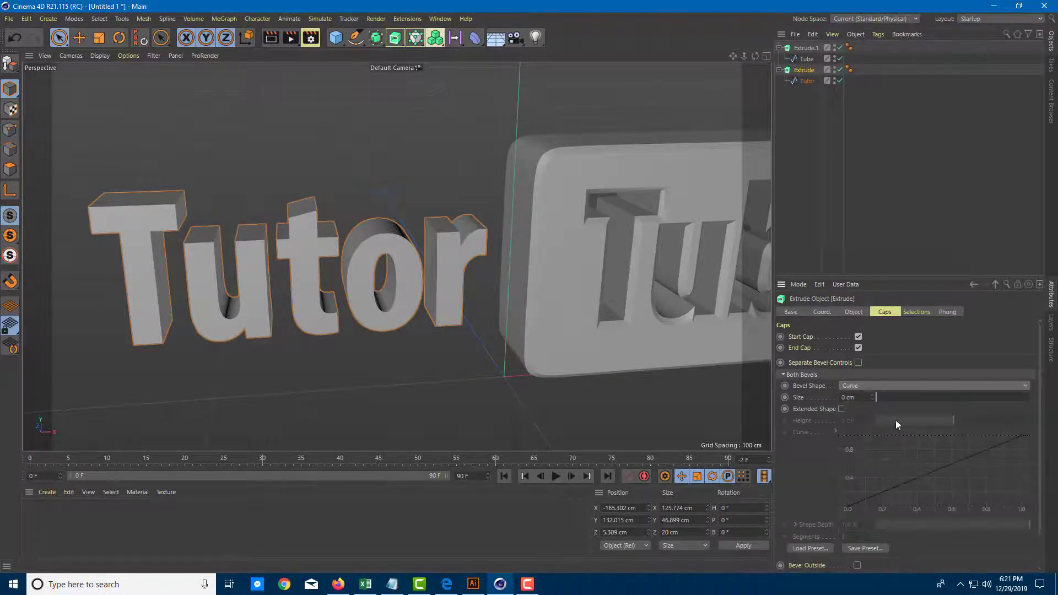
left_click_drag(878, 398, 879, 398)
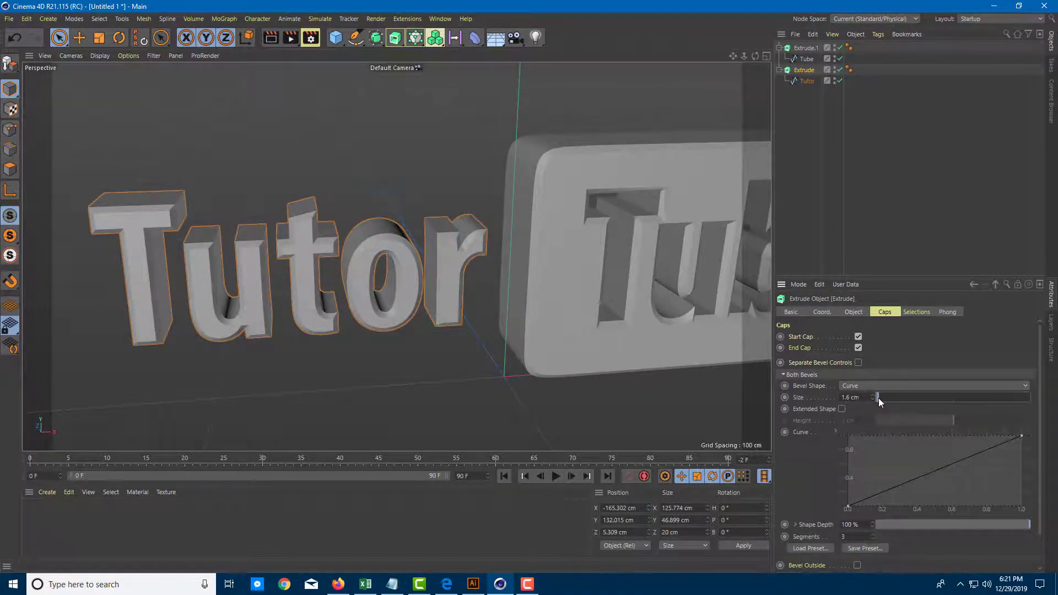
Try the Solid cap bevel shape on the Tutor lettering and change it to Round
left_click(876, 388)
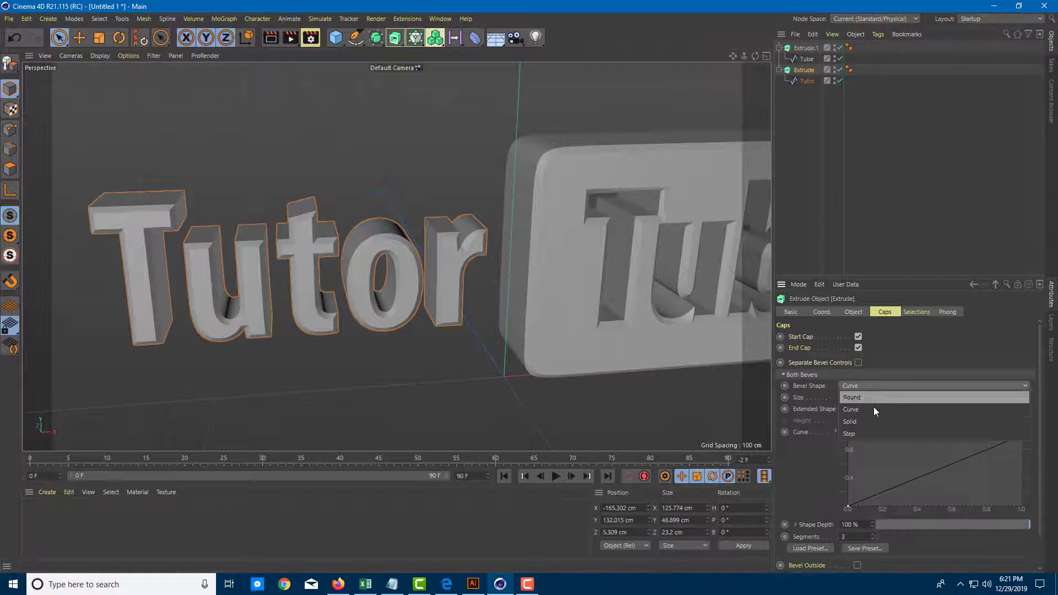
left_click(868, 420)
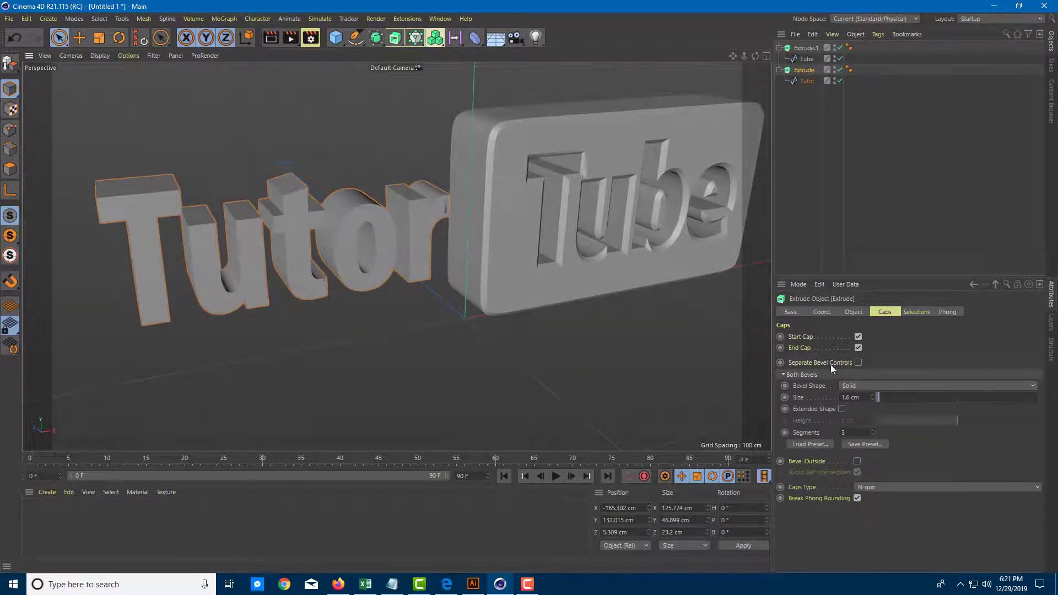
left_click(852, 386)
left_click(858, 399)
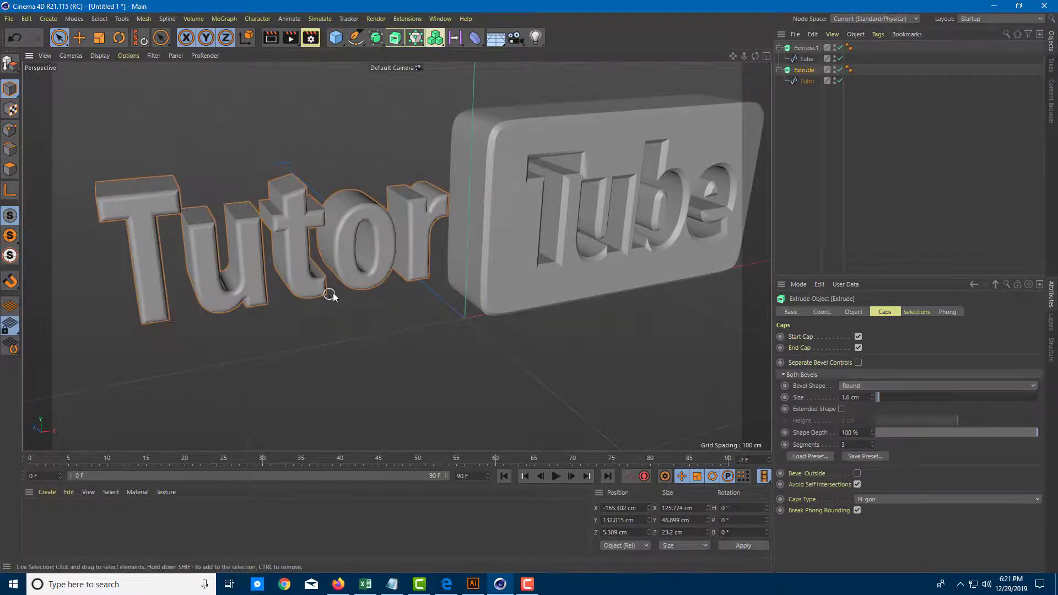
left_click_drag(332, 295, 377, 261, "alt")
scroll(402, 257, "up", 1)
scroll(403, 256, "down", 3)
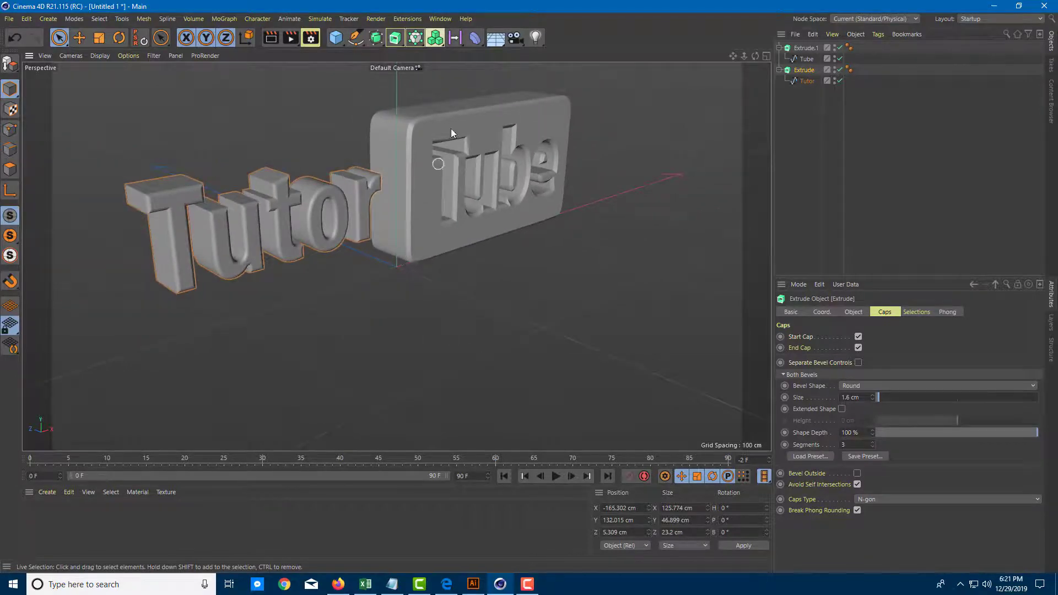
middle_click_drag(438, 166, 561, 224, "alt")
left_click_drag(560, 224, 627, 283, "alt")
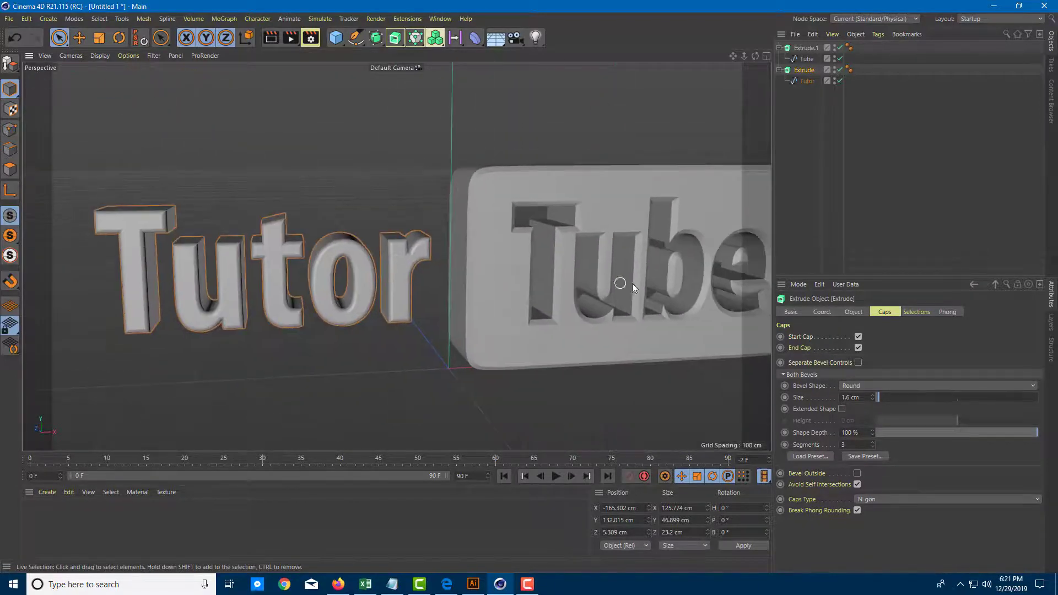
Reshape the Tube badge's cap bevel curve into a rounded profile, rising steeply from its start point and flattening towards its end point
left_click(652, 236)
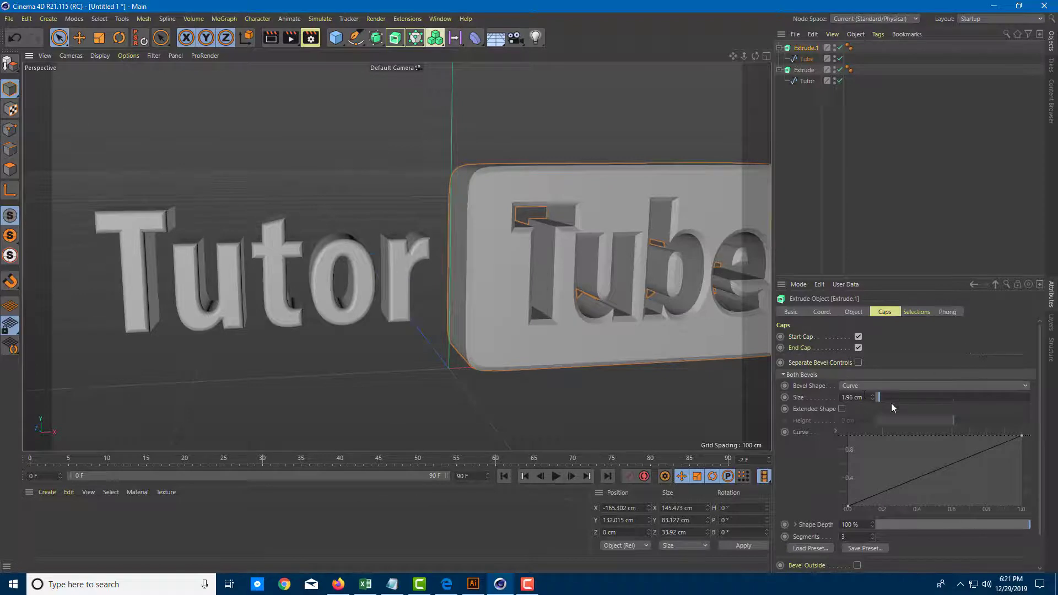
left_click_drag(631, 303, 619, 317, "alt")
left_click(613, 316)
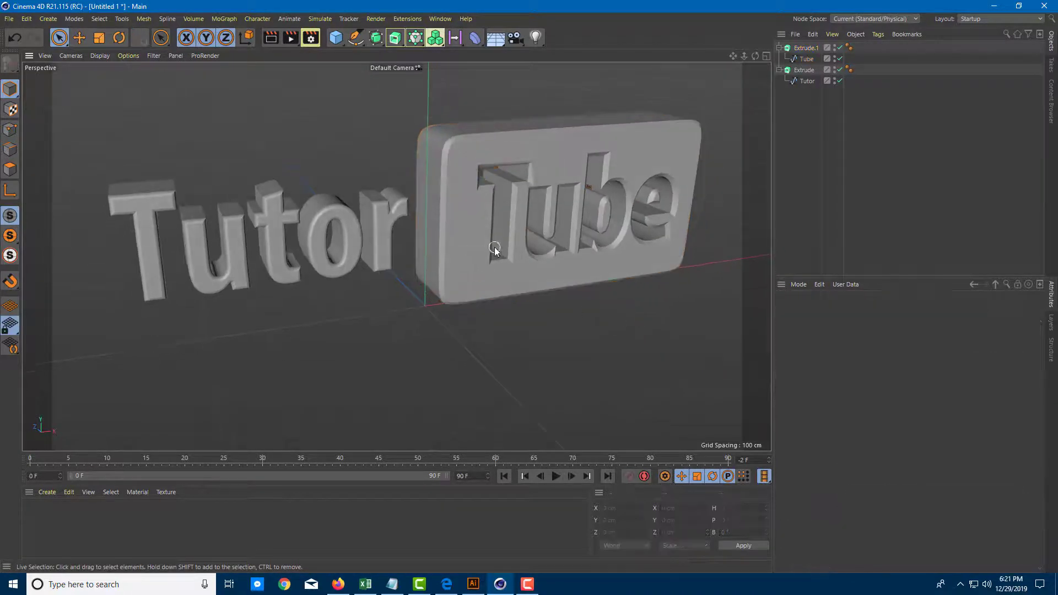
scroll(446, 202, "up", 3)
scroll(445, 201, "up", 4)
left_click(444, 173)
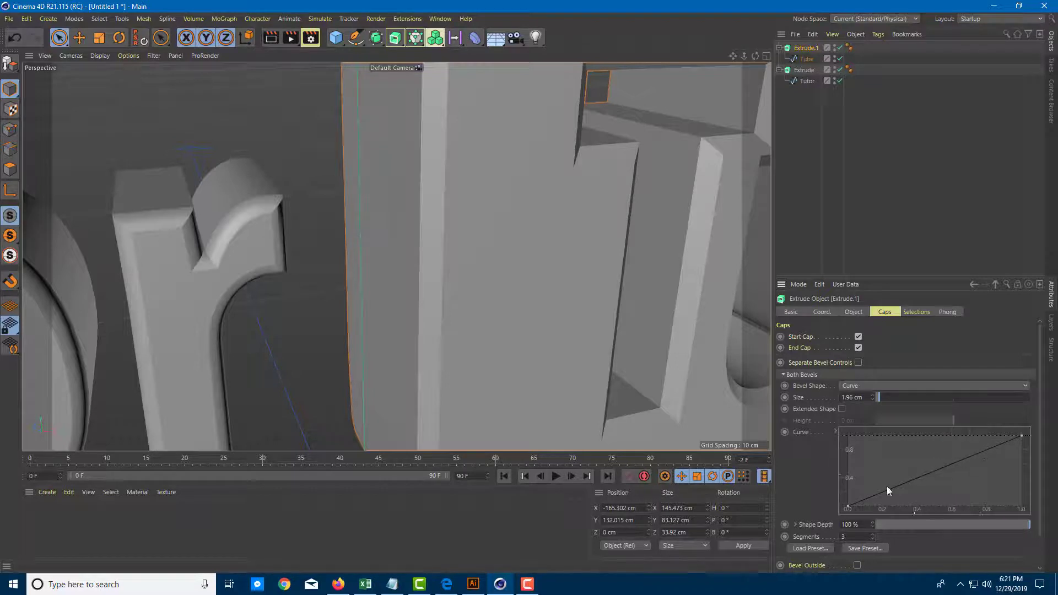
scroll(900, 492, "down", 3)
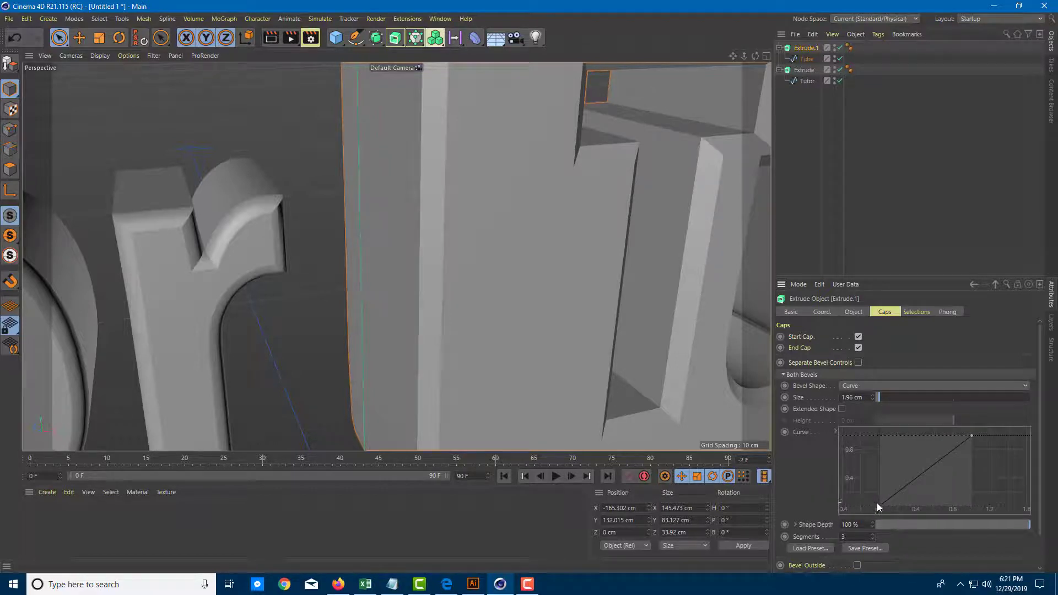
left_click_drag(891, 499, 879, 467)
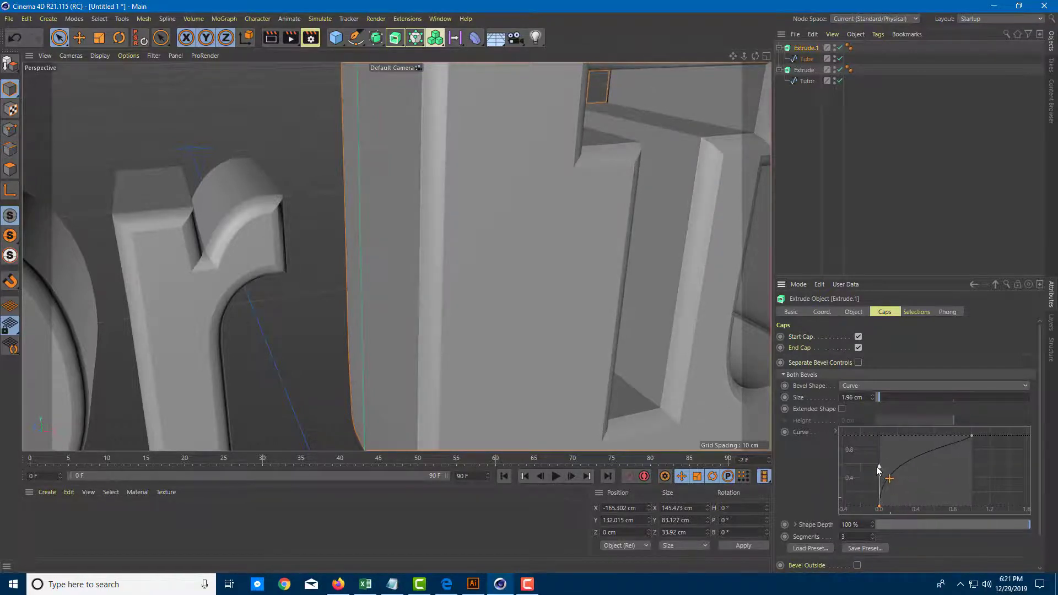
left_click_drag(971, 437, 941, 435)
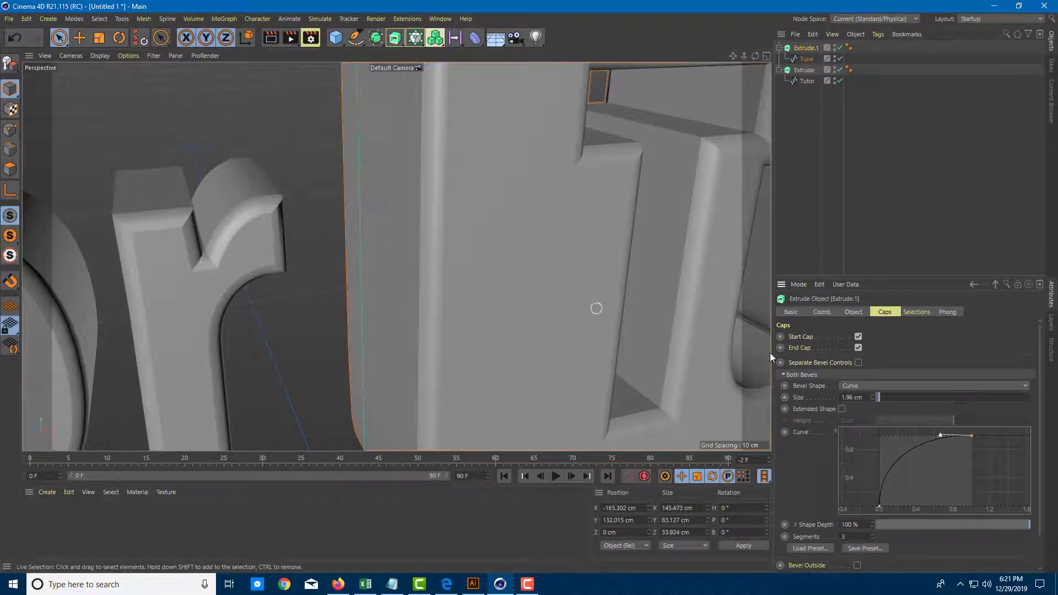